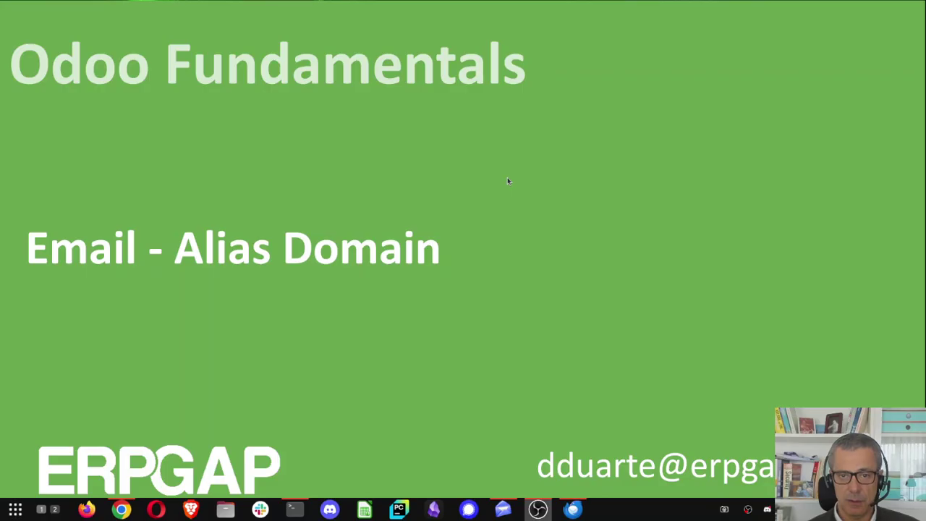
Exit the Email - Alias Domain slideshow and bring up the Odoo Websites list.
{"action": "key", "text": "Escape"}
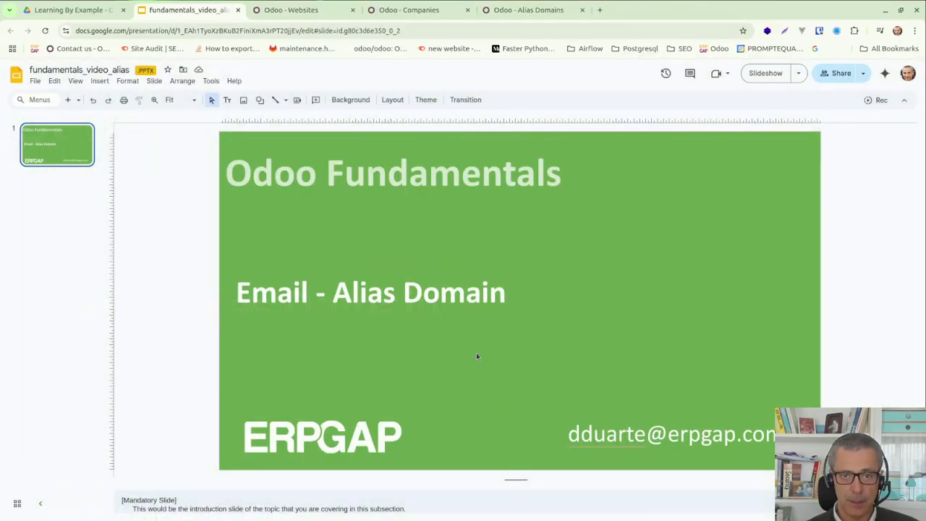
{"action": "left_click", "coordinate": [277, 10]}
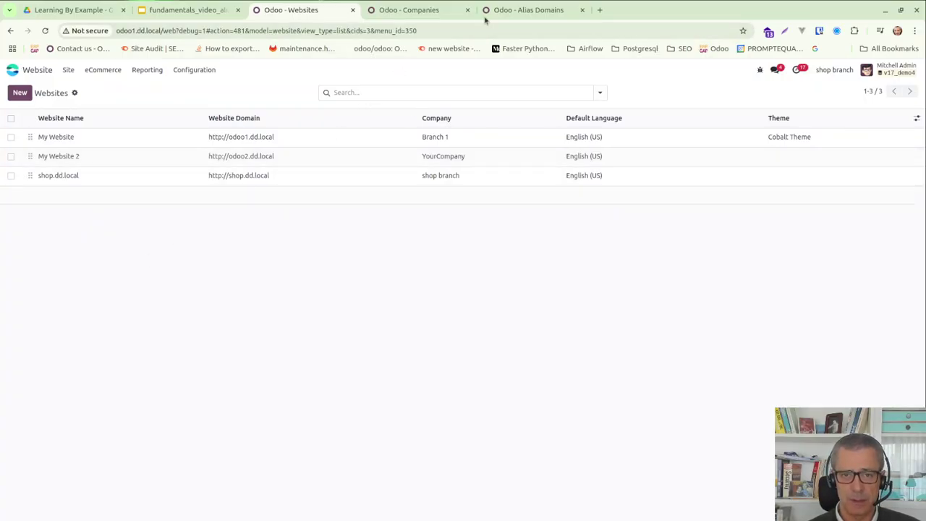
Glance at the Alias Domains tab, then return to the Websites list.
{"action": "left_click", "coordinate": [529, 13]}
{"action": "right_click", "coordinate": [532, 14]}
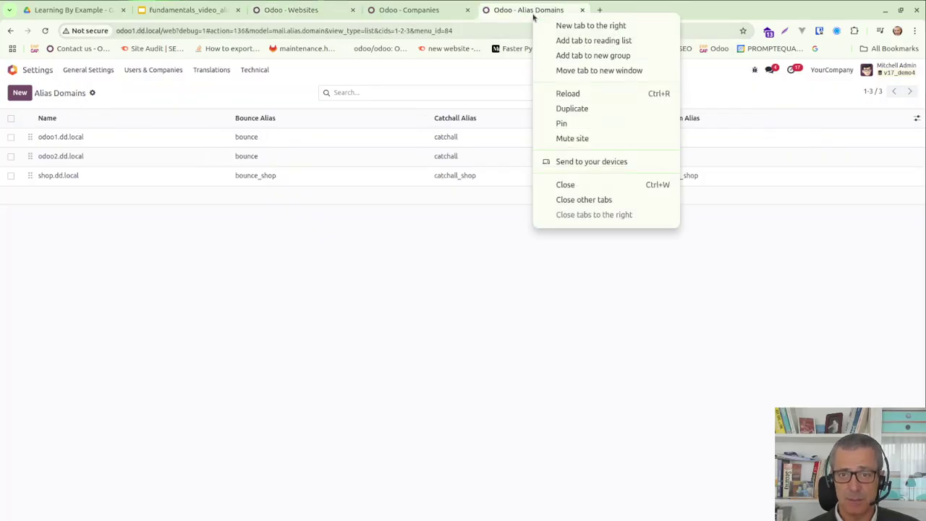
{"action": "left_click", "coordinate": [316, 10]}
{"action": "left_click", "coordinate": [301, 12]}
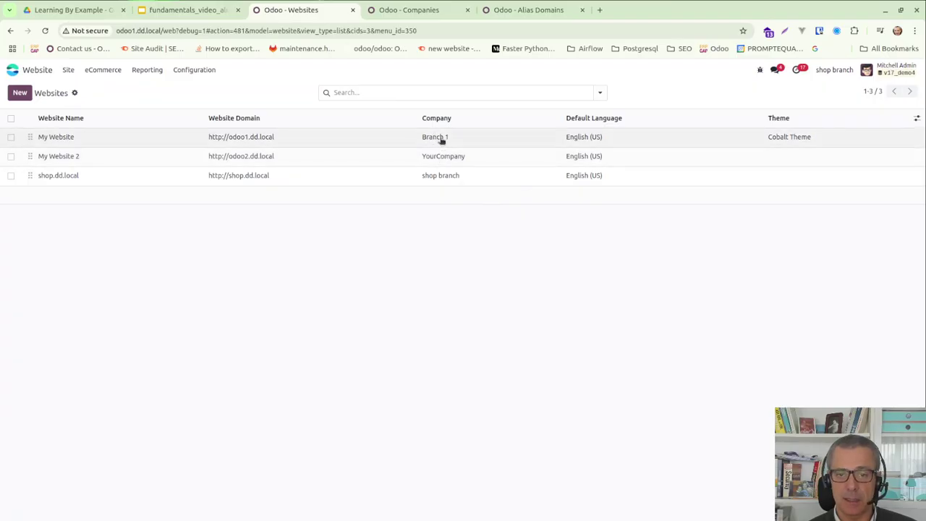
Reassign My Website to YourCompany and save it.
{"action": "left_click", "coordinate": [441, 140]}
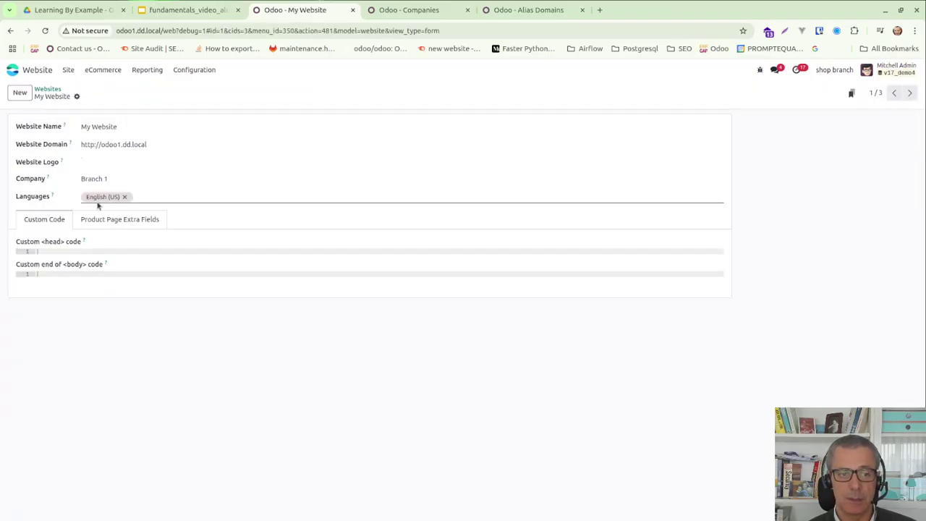
{"action": "left_click", "coordinate": [131, 176]}
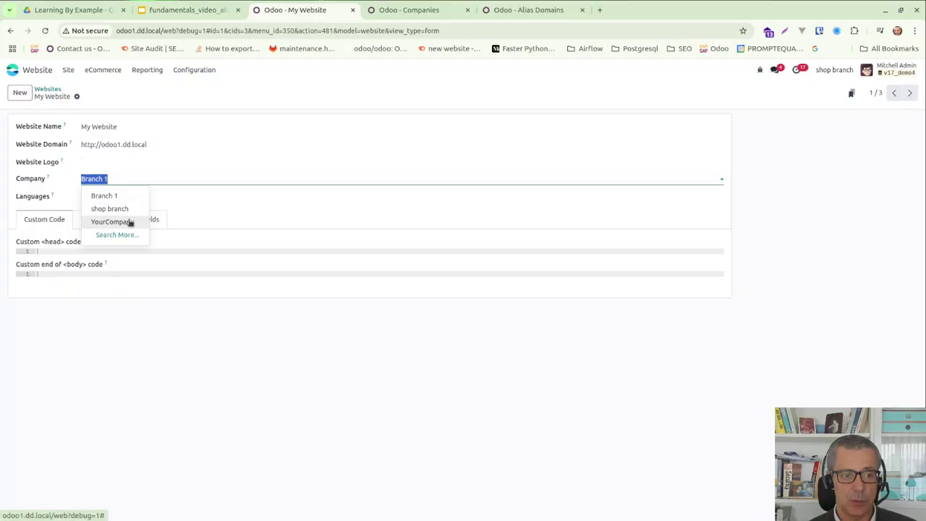
{"action": "left_click", "coordinate": [131, 222]}
{"action": "left_click", "coordinate": [90, 95]}
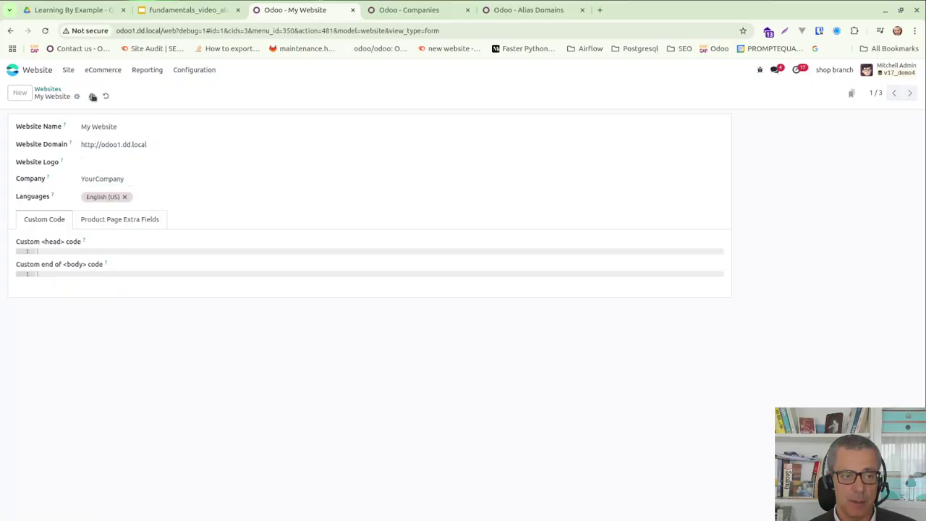
{"action": "left_click", "coordinate": [48, 89]}
Reassign My Website 2 to Branch 1, then make YourCompany an active company.
{"action": "left_click", "coordinate": [415, 155]}
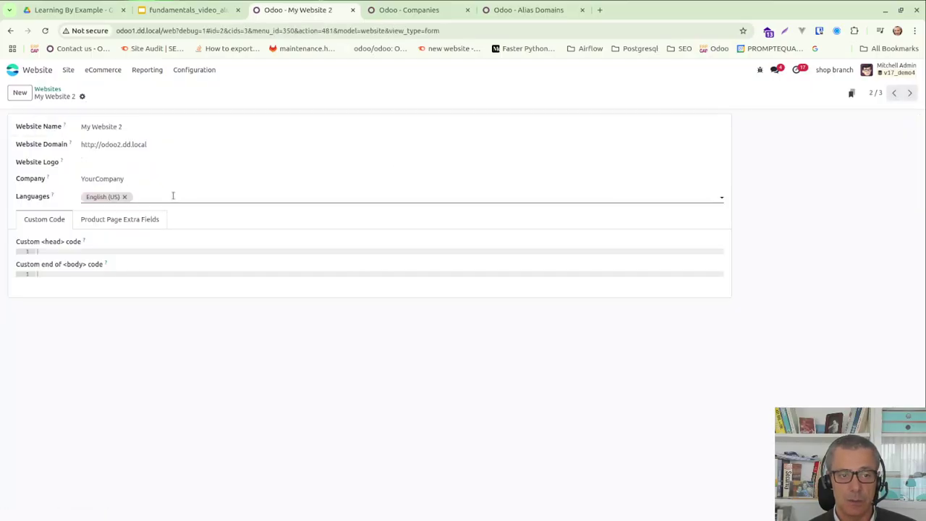
{"action": "left_click", "coordinate": [138, 179]}
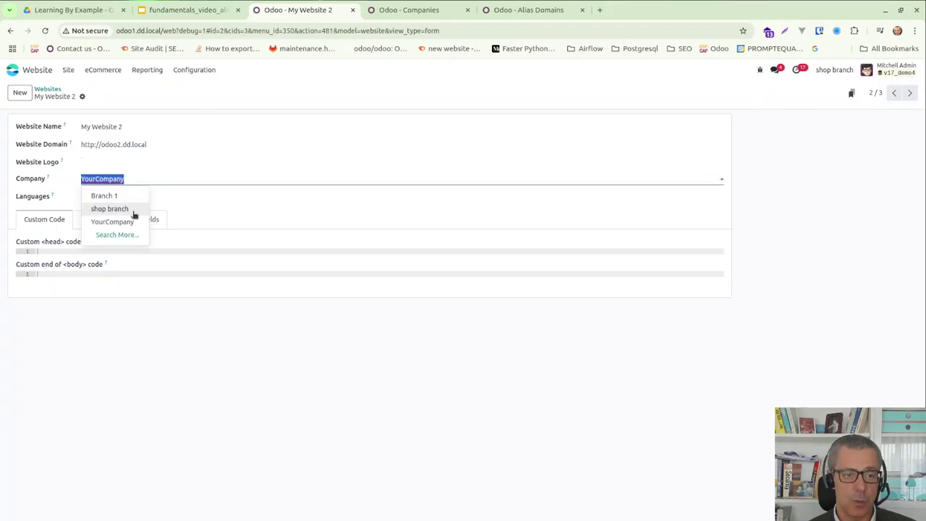
{"action": "left_click", "coordinate": [109, 196]}
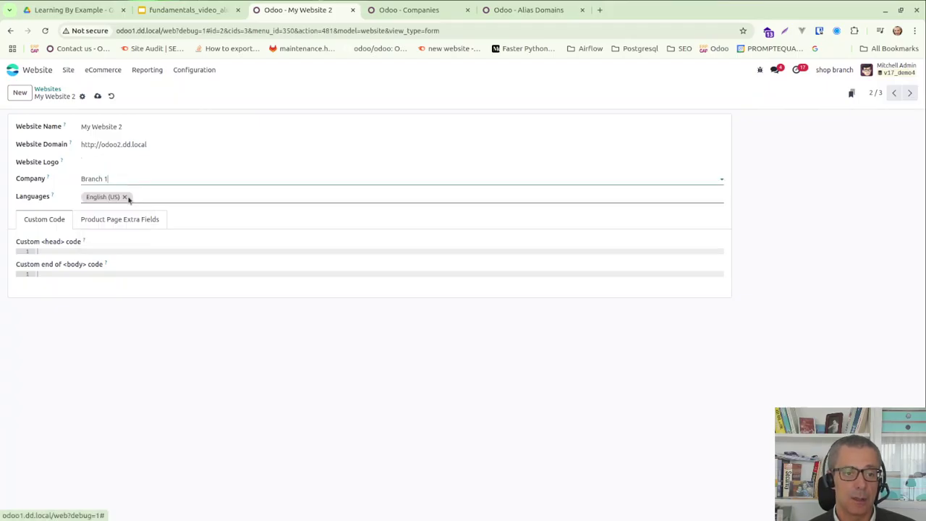
{"action": "left_click", "coordinate": [97, 96]}
{"action": "left_click", "coordinate": [48, 89]}
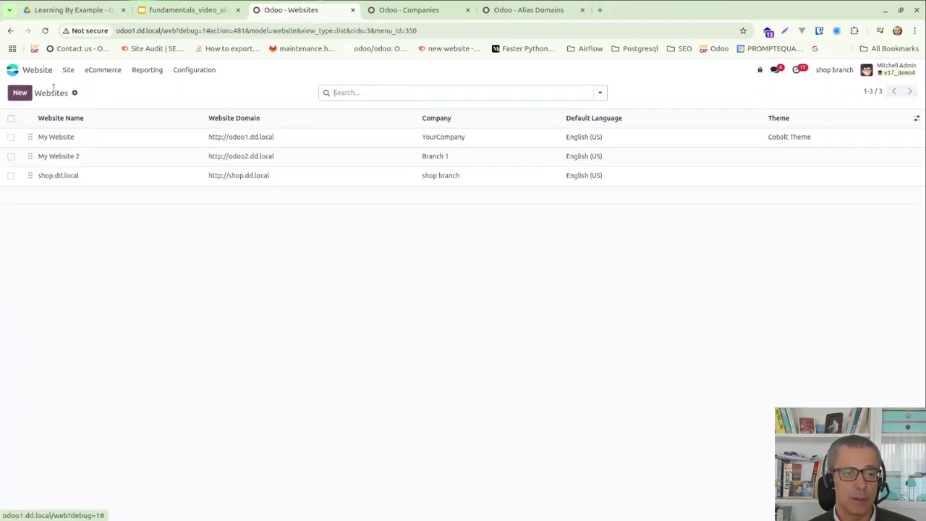
{"action": "left_click", "coordinate": [849, 72]}
{"action": "left_click", "coordinate": [792, 94]}
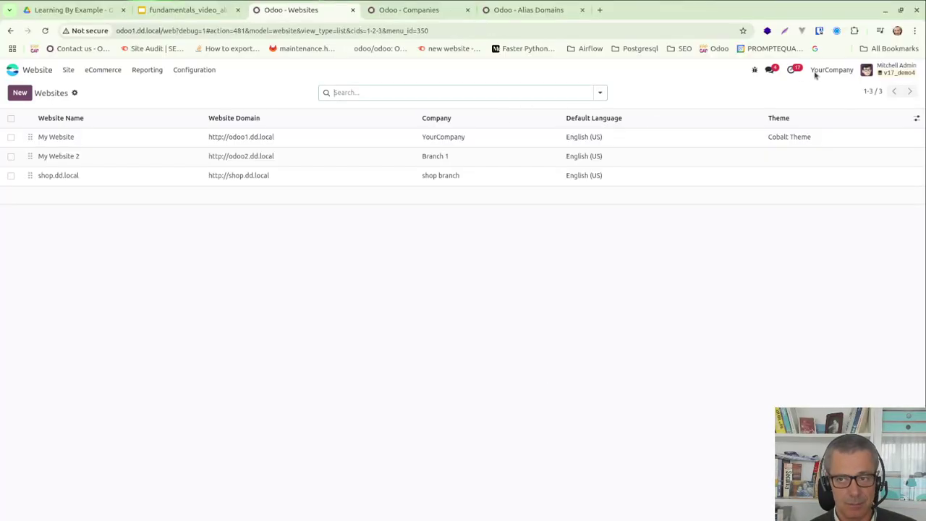
Review YourCompany's record and its branches, then move to the Alias Domains list.
{"action": "left_click", "coordinate": [411, 10]}
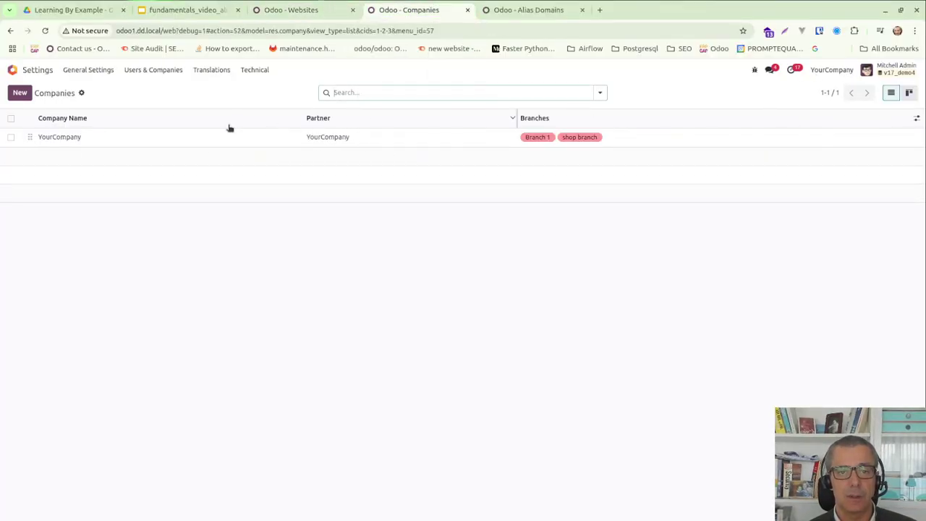
{"action": "left_click", "coordinate": [100, 144]}
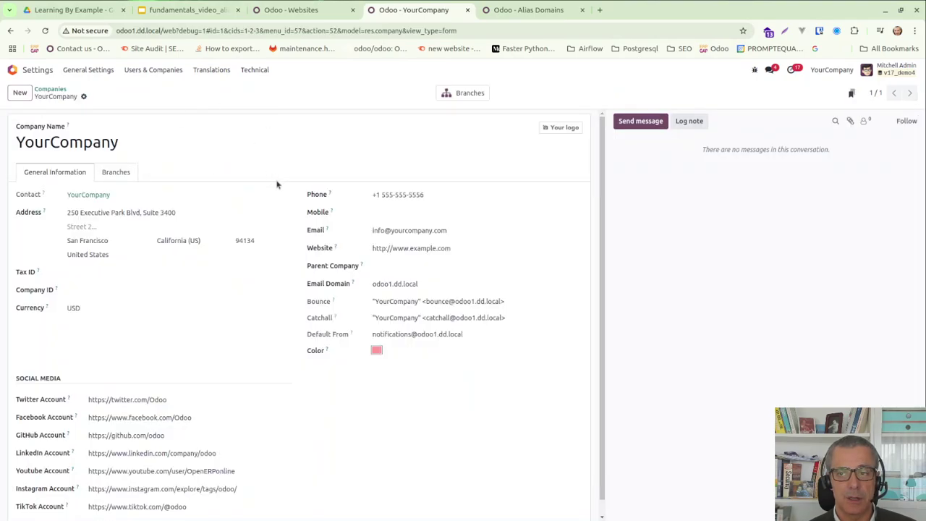
{"action": "left_click", "coordinate": [116, 177]}
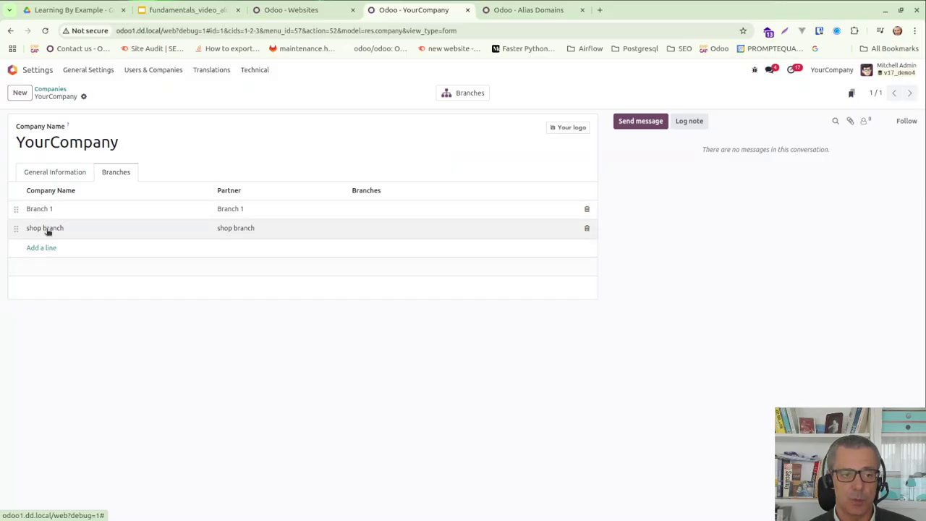
{"action": "left_click", "coordinate": [525, 9]}
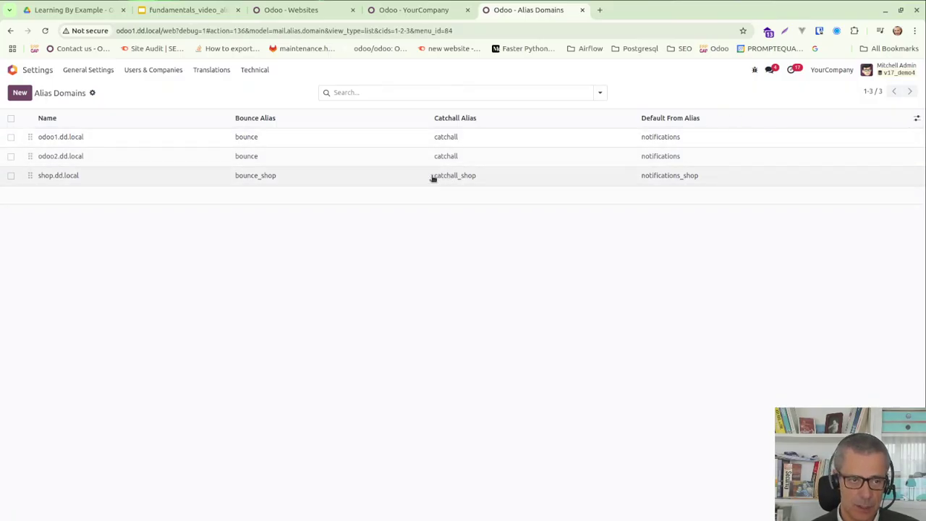
Page through odoo1.dd.local, odoo2.dd.local and shop.dd.local to see each domain's company, then close the alias domains page.
{"action": "left_click", "coordinate": [79, 139]}
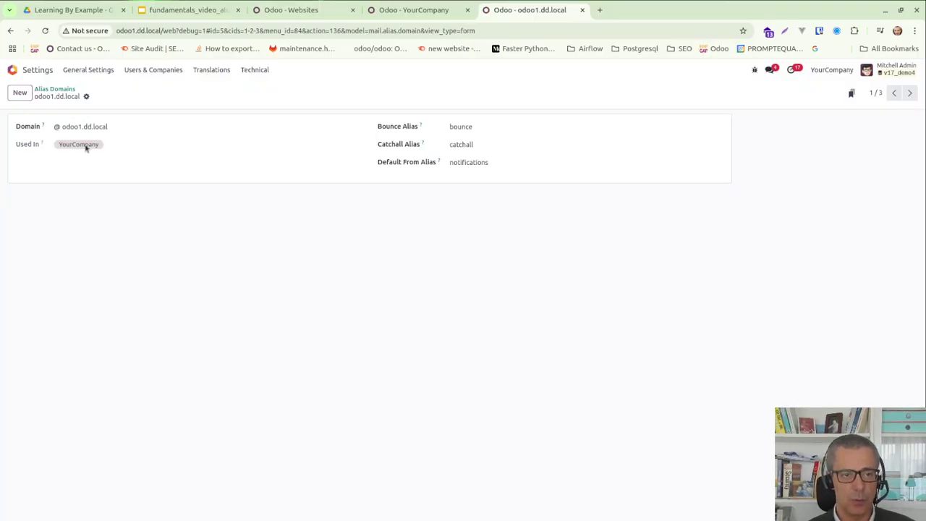
{"action": "left_click", "coordinate": [909, 93]}
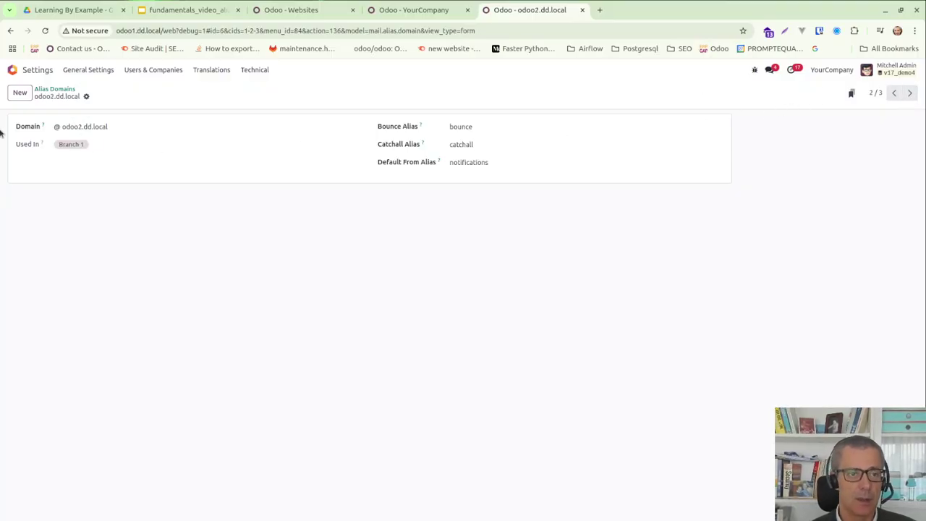
{"action": "left_click", "coordinate": [909, 92]}
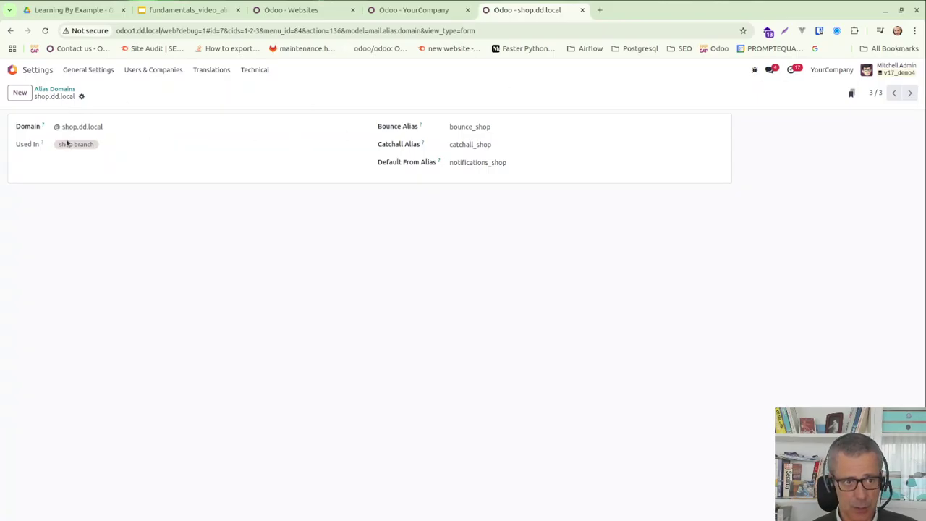
{"action": "left_click", "coordinate": [818, 70]}
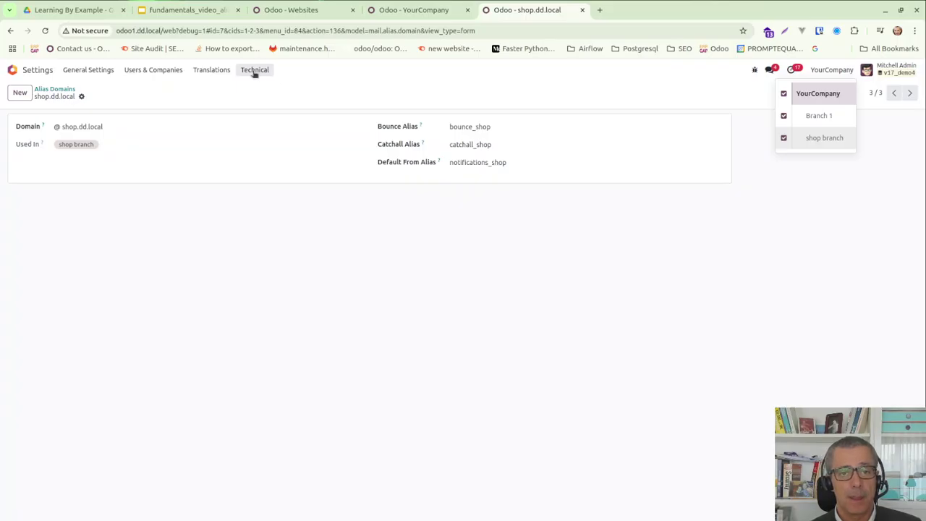
{"action": "left_click", "coordinate": [55, 89]}
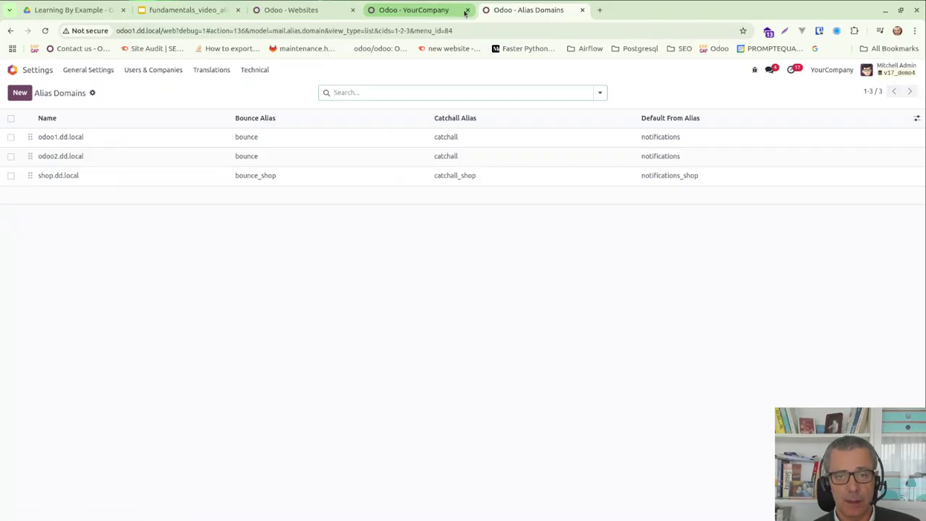
{"action": "left_click", "coordinate": [466, 10]}
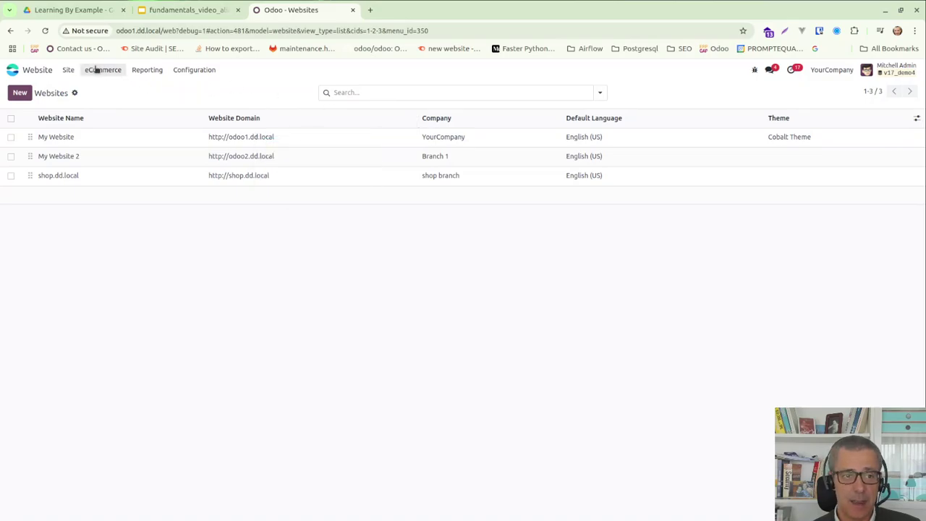
Start a new Sales quotation for the test customer.
{"action": "left_click", "coordinate": [27, 66]}
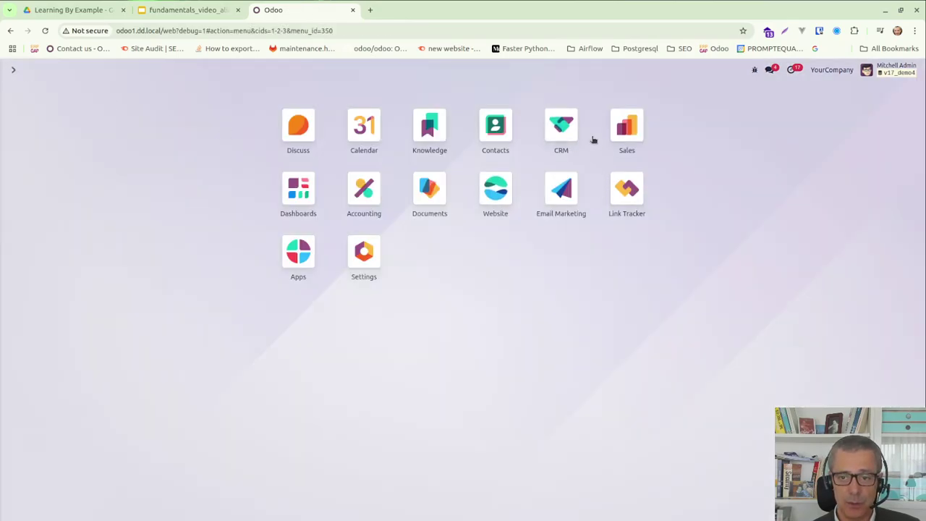
{"action": "left_click", "coordinate": [624, 126]}
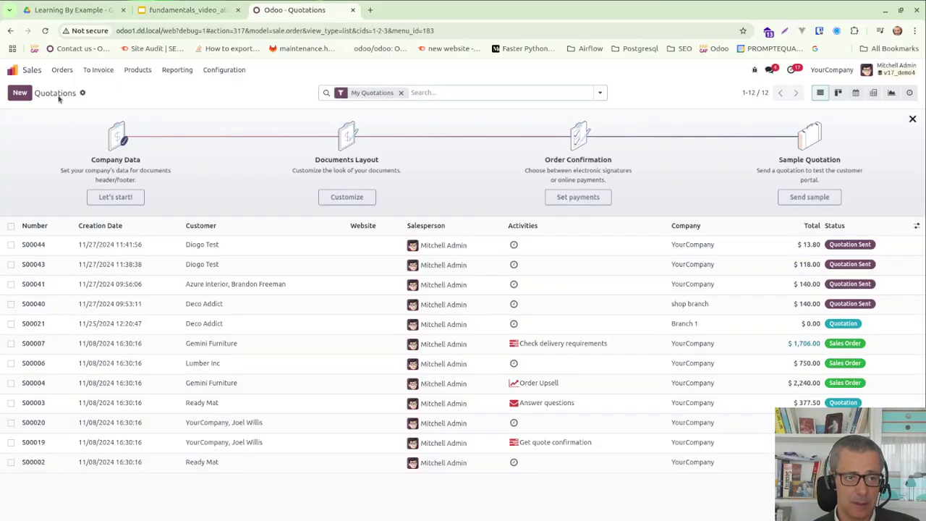
{"action": "left_click", "coordinate": [20, 94]}
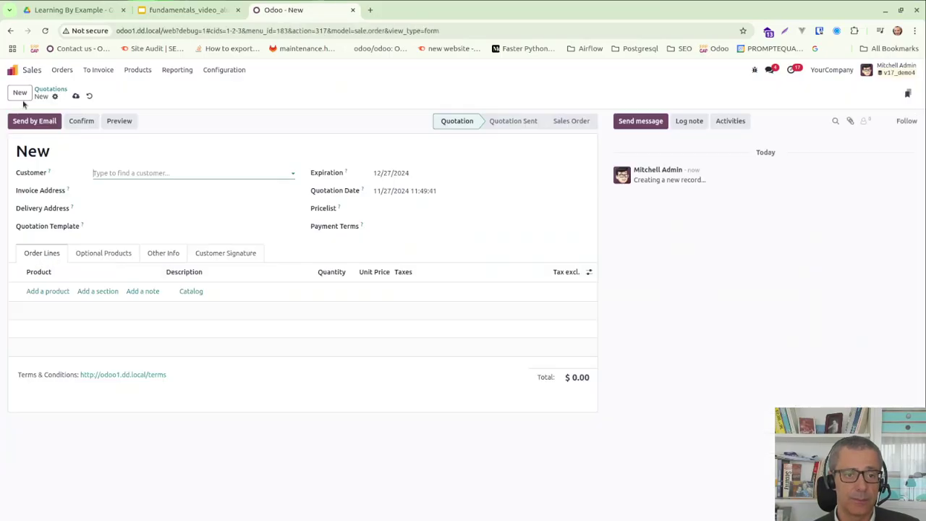
{"action": "type", "text": "dio"}
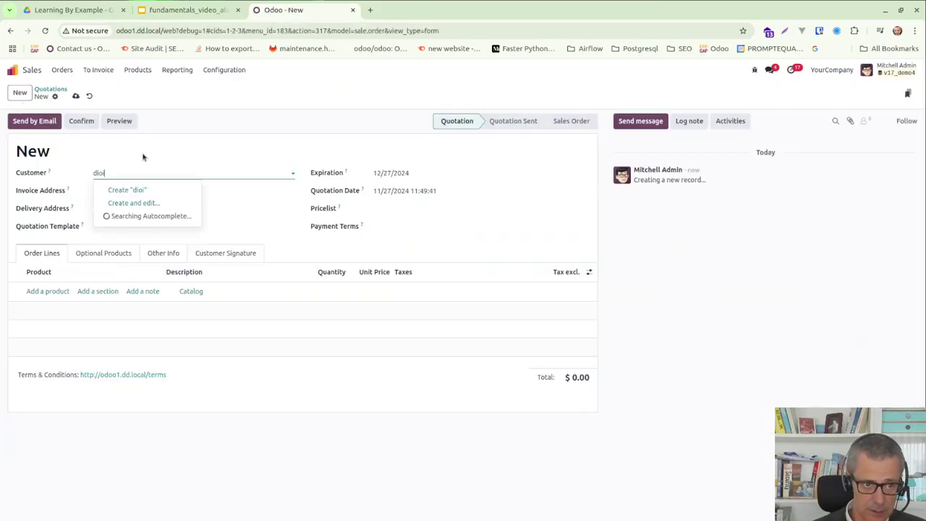
{"action": "key", "text": "Return"}
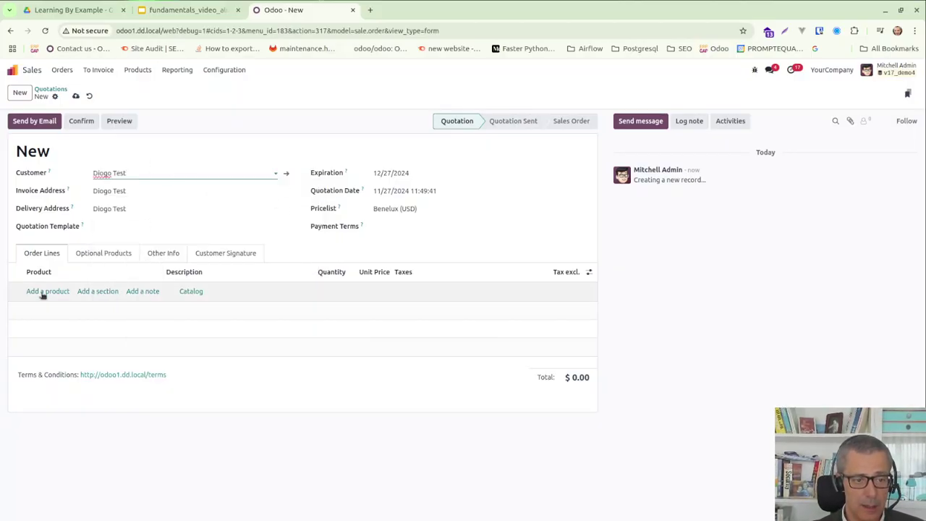
Add one Cabinet with Doors ($140.00), save, and email the quotation.
{"action": "left_click", "coordinate": [44, 291]}
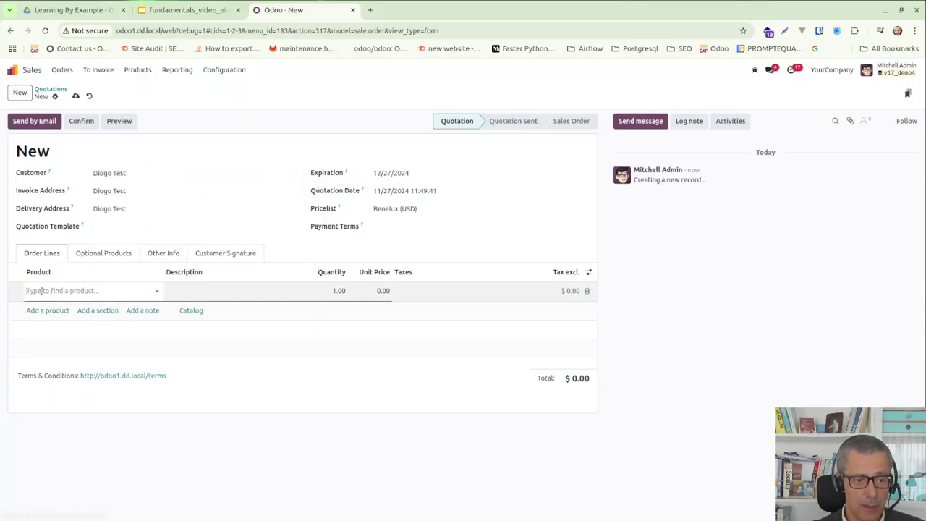
{"action": "left_click", "coordinate": [105, 299]}
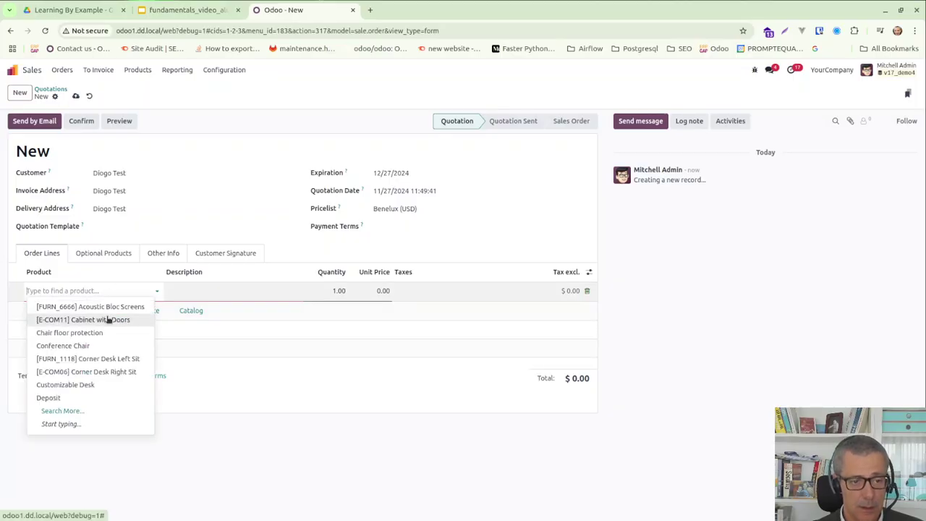
{"action": "left_click", "coordinate": [109, 319]}
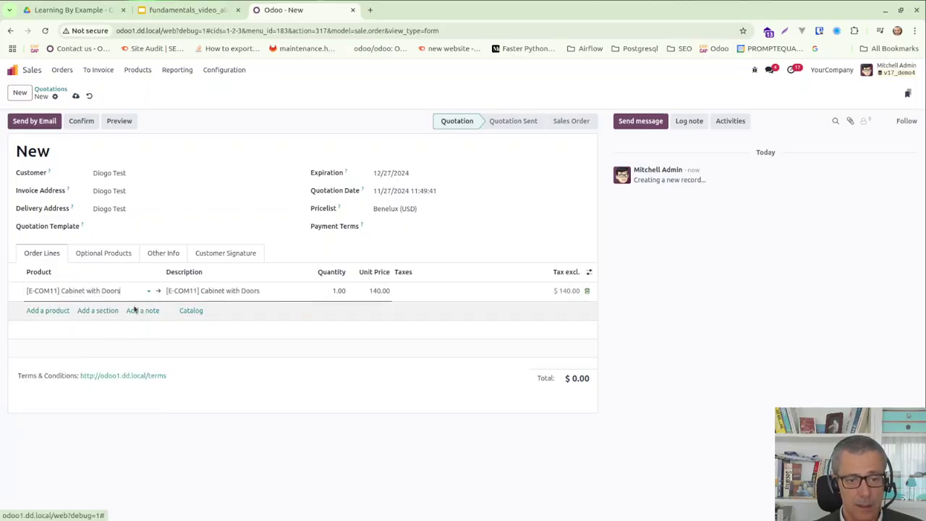
{"action": "left_click", "coordinate": [75, 95]}
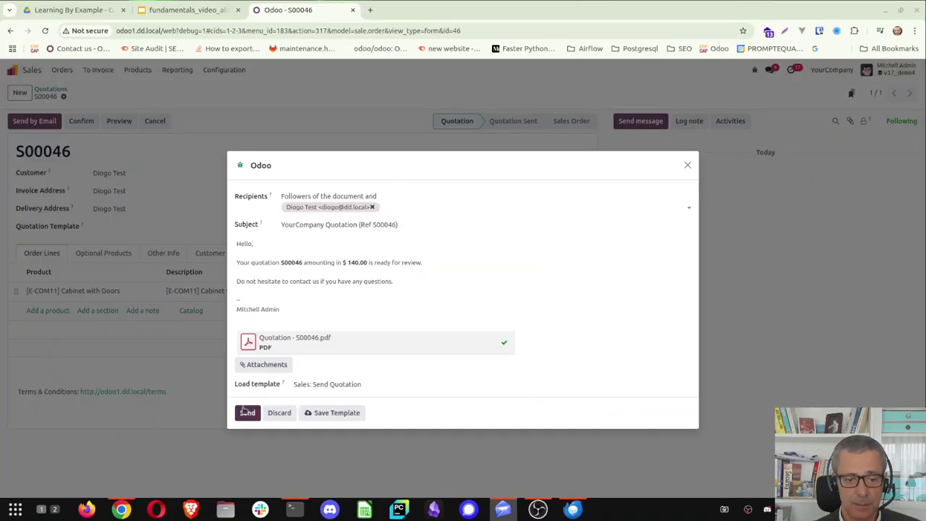
{"action": "left_click", "coordinate": [246, 412]}
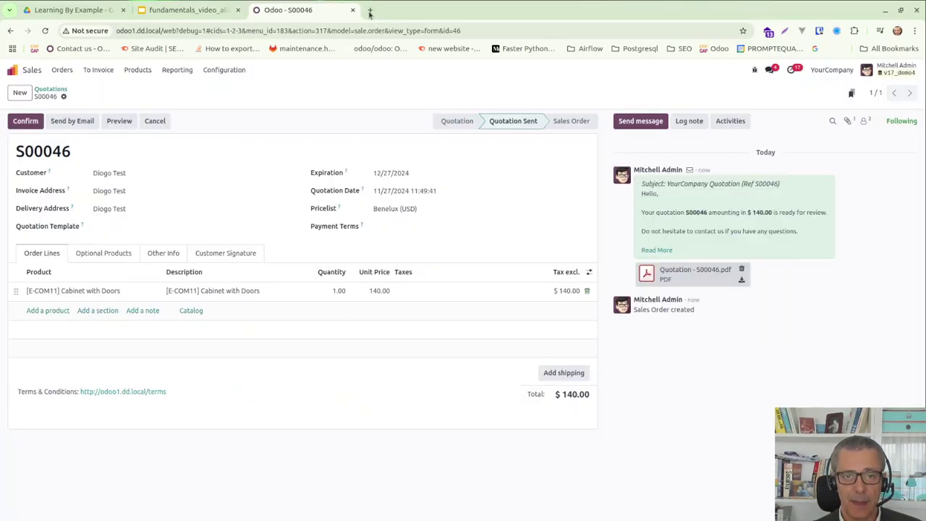
{"action": "right_click", "coordinate": [296, 9]}
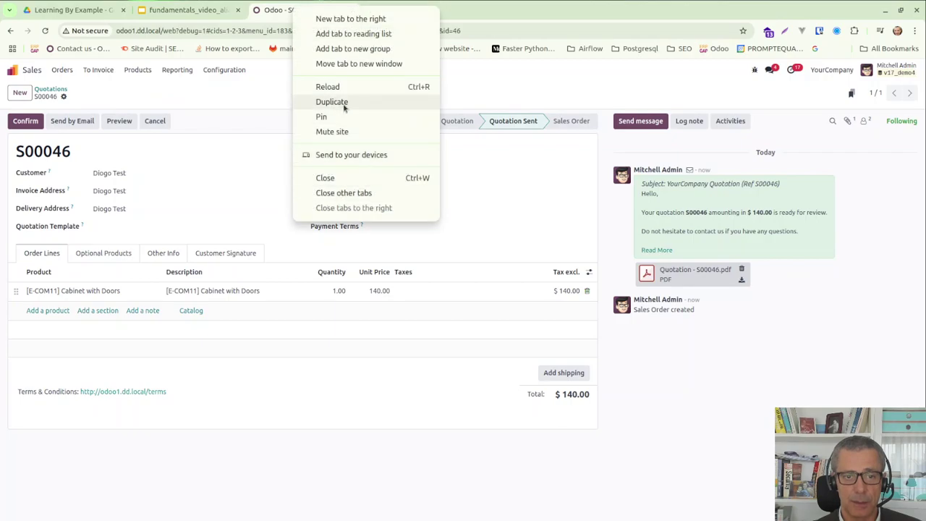
{"action": "left_click", "coordinate": [345, 105]}
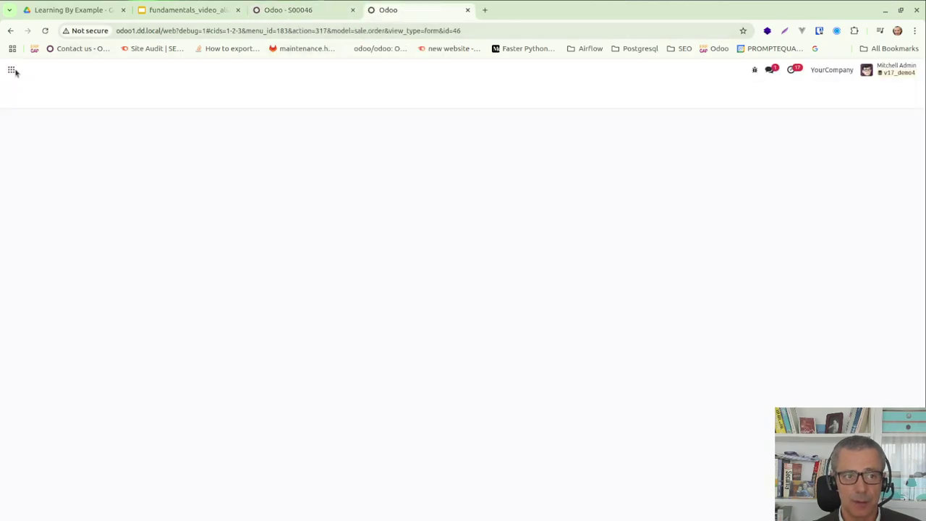
{"action": "left_click", "coordinate": [13, 70]}
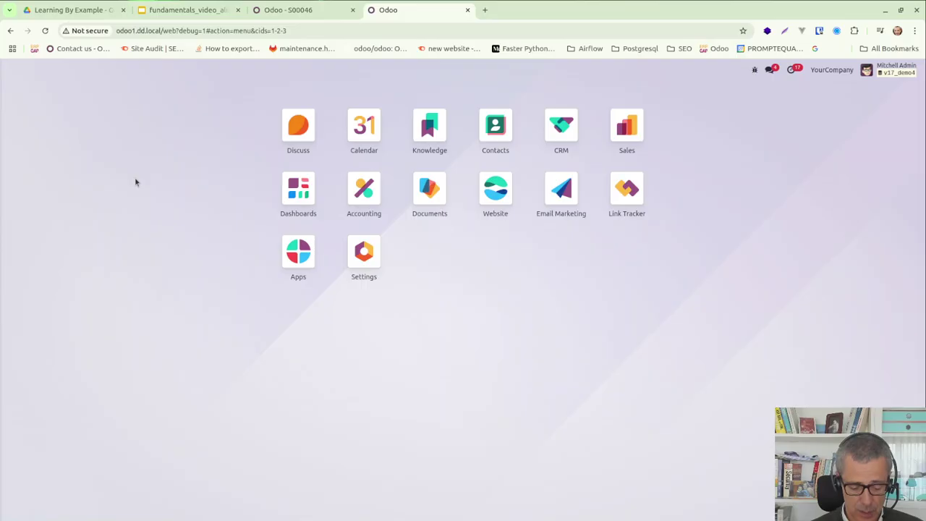
{"action": "type", "text": "out"}
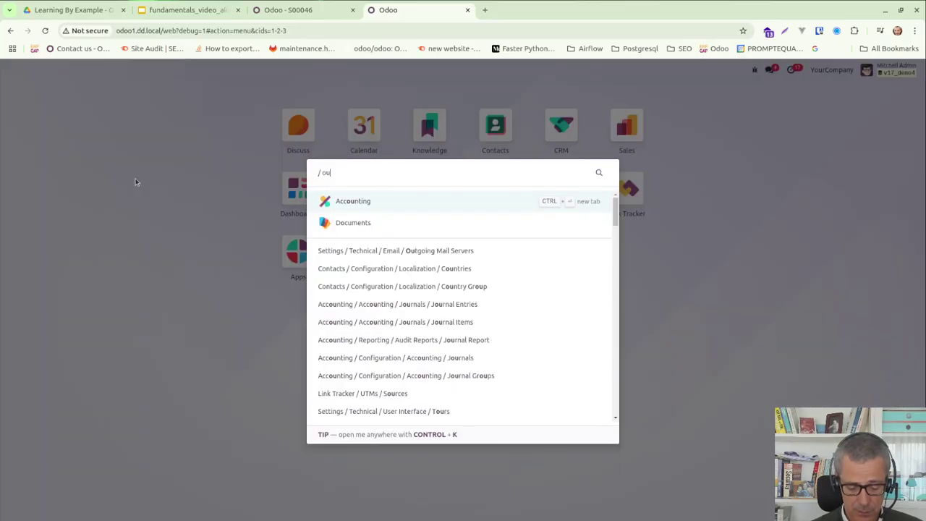
{"action": "key", "text": "Down"}
{"action": "key", "text": "Down"}
{"action": "key", "text": "Return"}
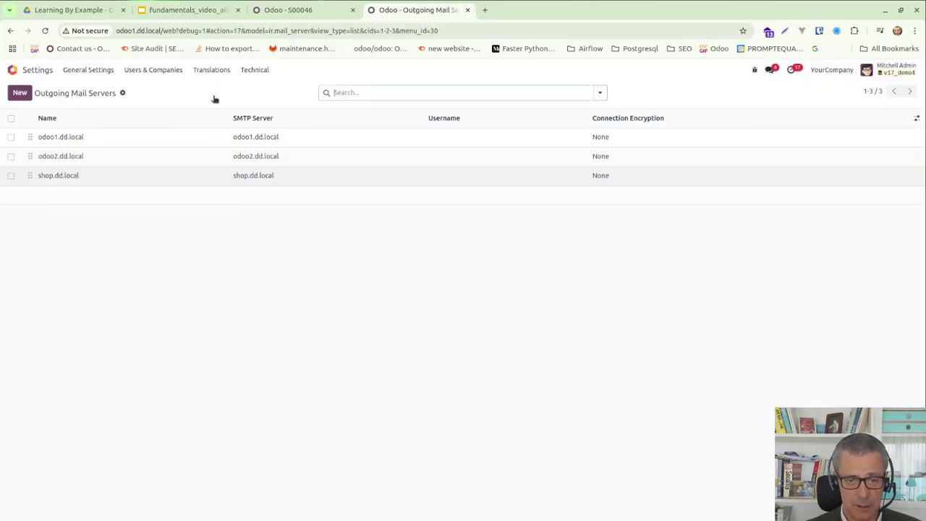
{"action": "left_click", "coordinate": [45, 141]}
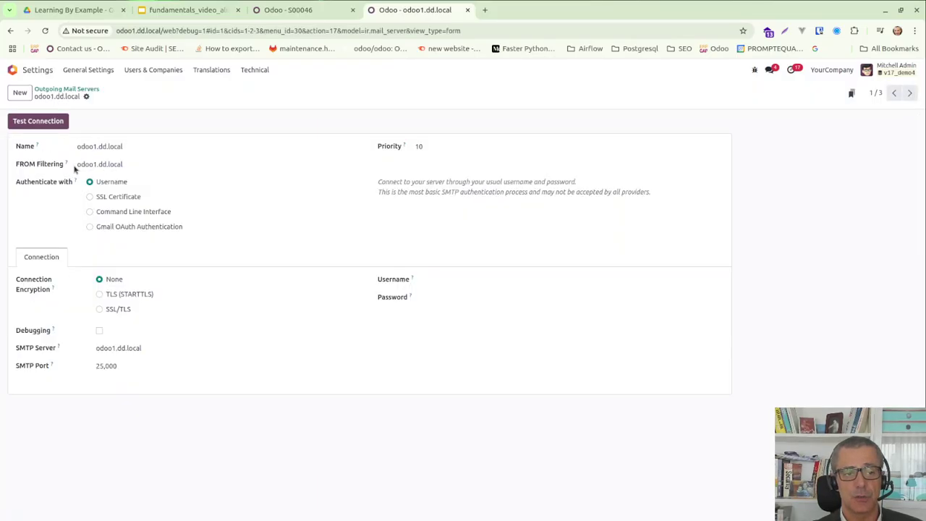
{"action": "left_click", "coordinate": [910, 93]}
{"action": "left_click", "coordinate": [910, 93]}
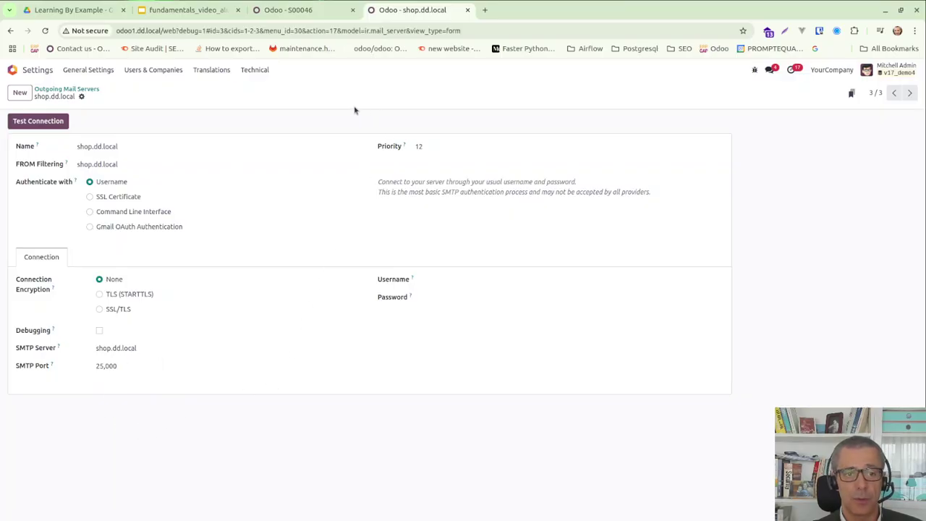
{"action": "left_click", "coordinate": [469, 10]}
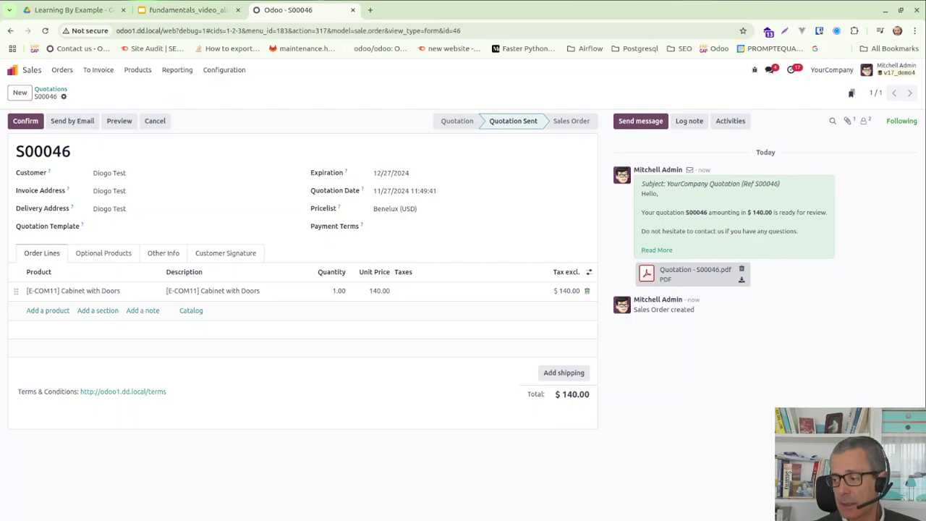
Check the quotation email in Thunderbird and close the extra quotation tab.
{"action": "mouse_move", "coordinate": [503, 514]}
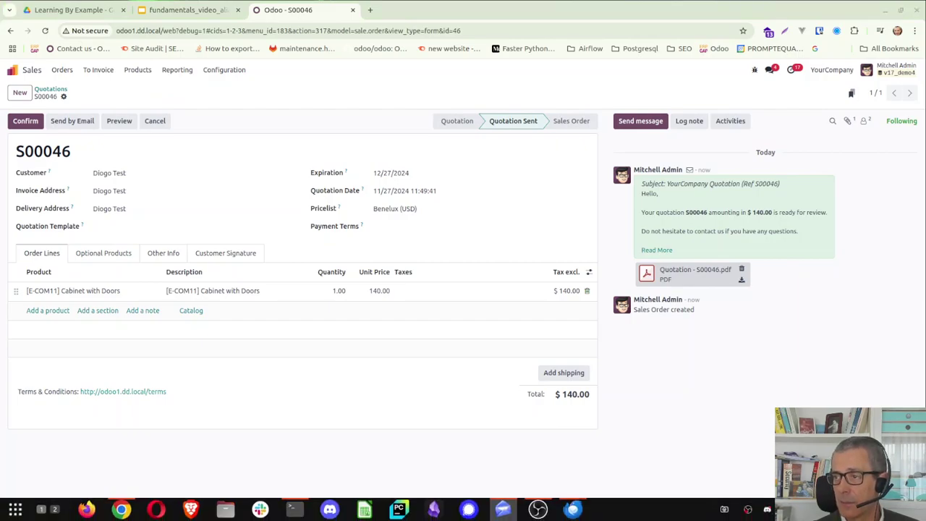
{"action": "left_click", "coordinate": [503, 509]}
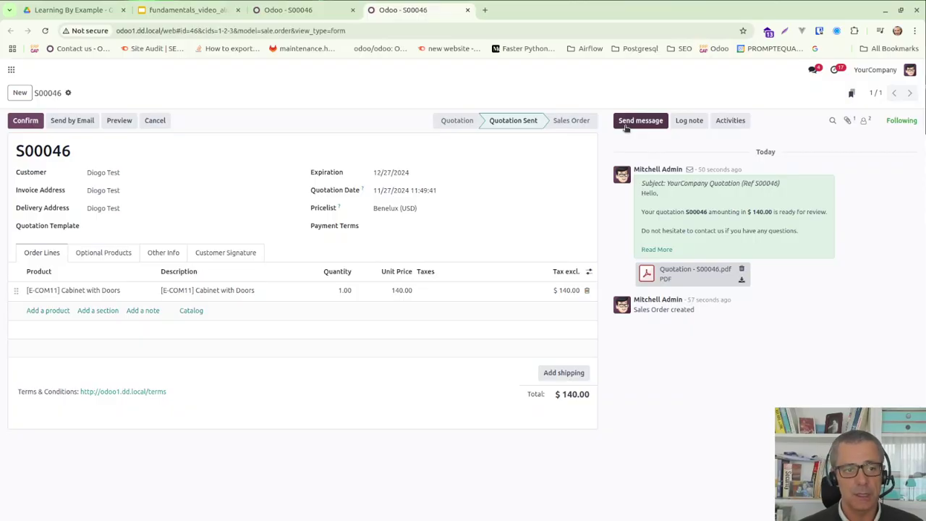
{"action": "left_click", "coordinate": [329, 12]}
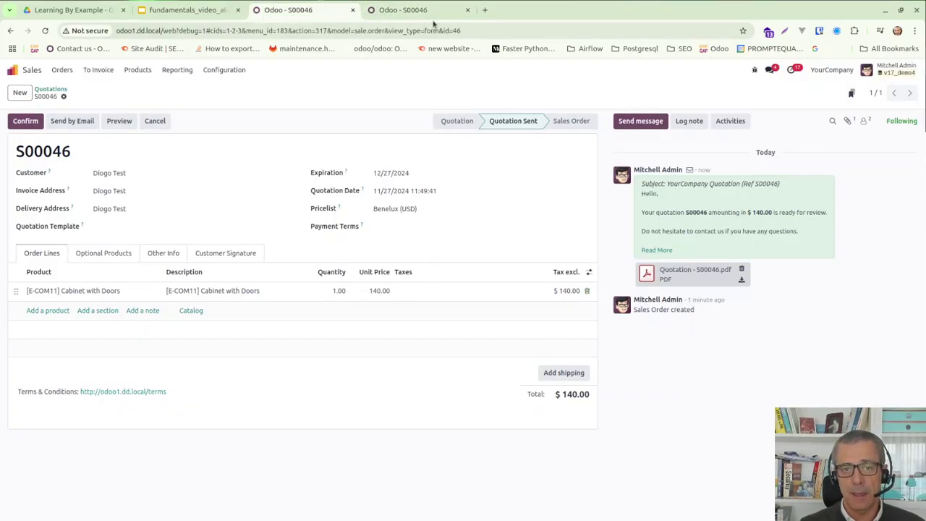
{"action": "left_click", "coordinate": [467, 10]}
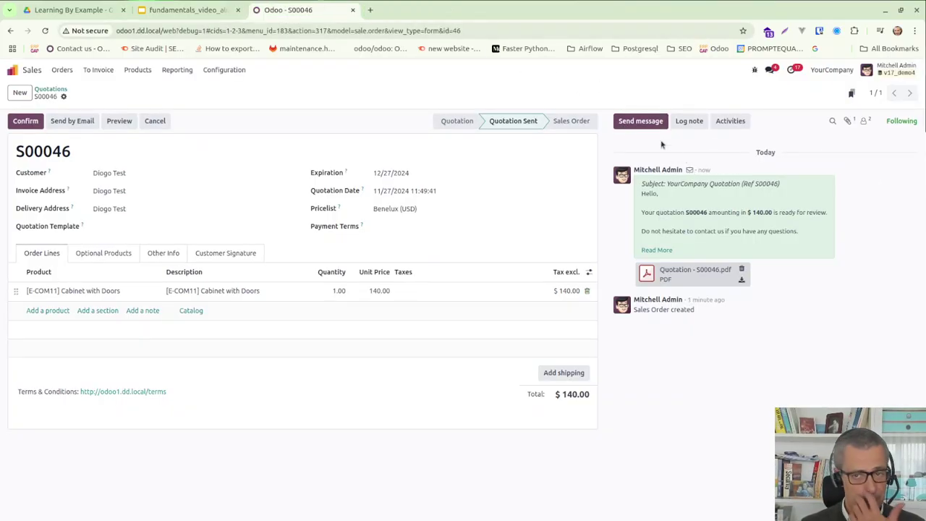
Post a 'Hi There' message in the chatter and view the resulting email in Thunderbird.
{"action": "left_click", "coordinate": [636, 123]}
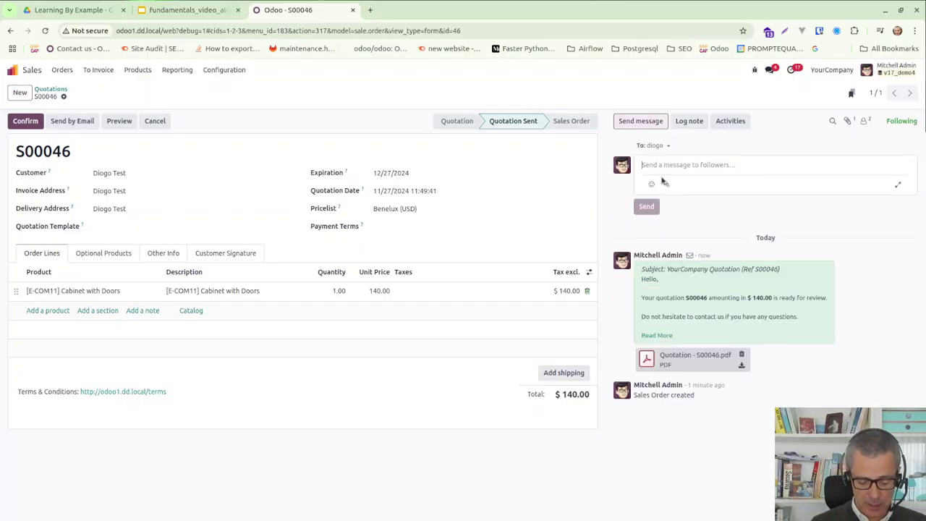
{"action": "type", "text": "Hi There"}
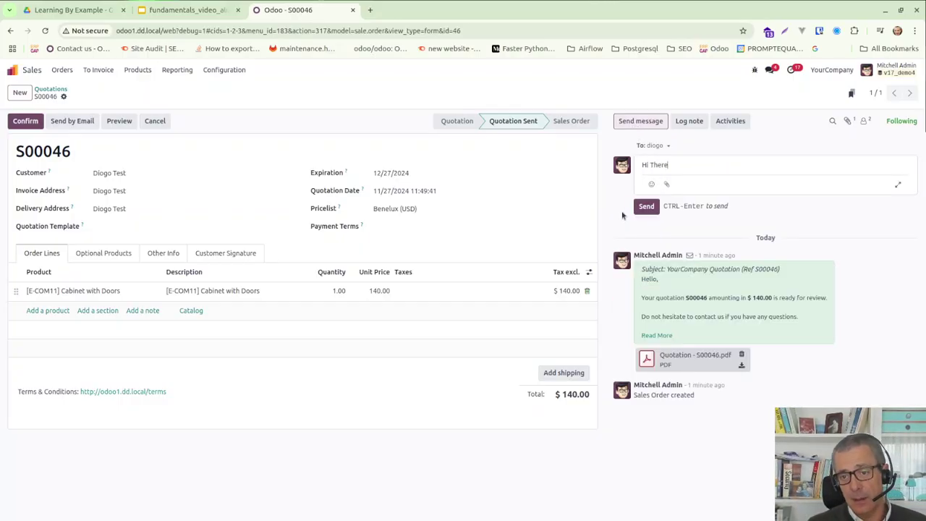
{"action": "left_click", "coordinate": [648, 208]}
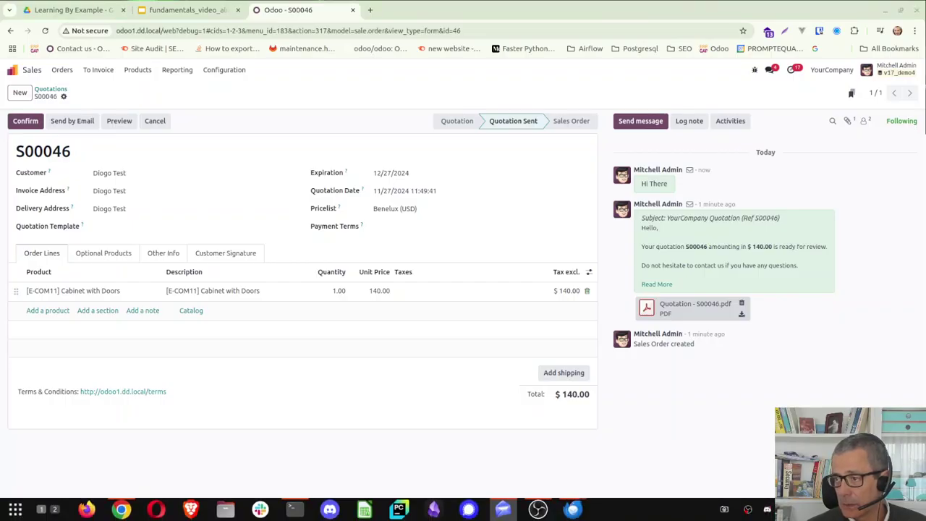
{"action": "left_click", "coordinate": [503, 509]}
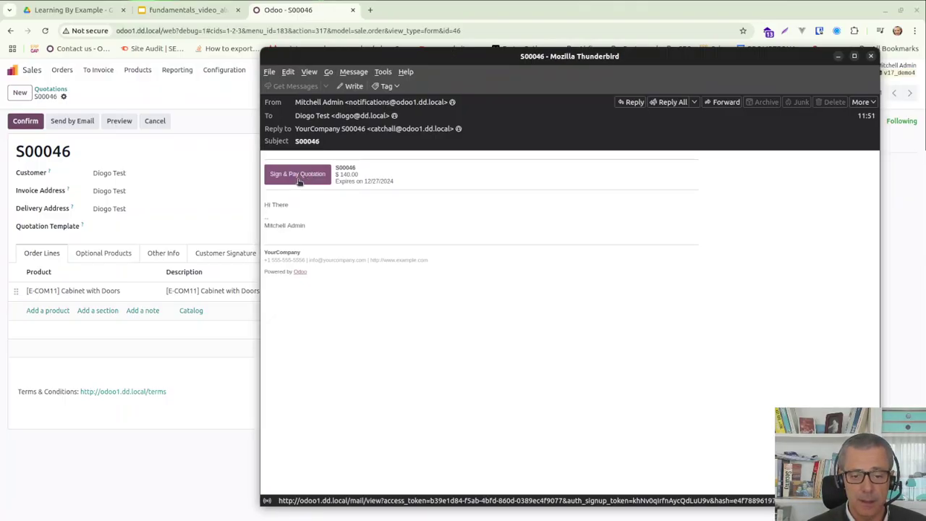
{"action": "left_click", "coordinate": [871, 56]}
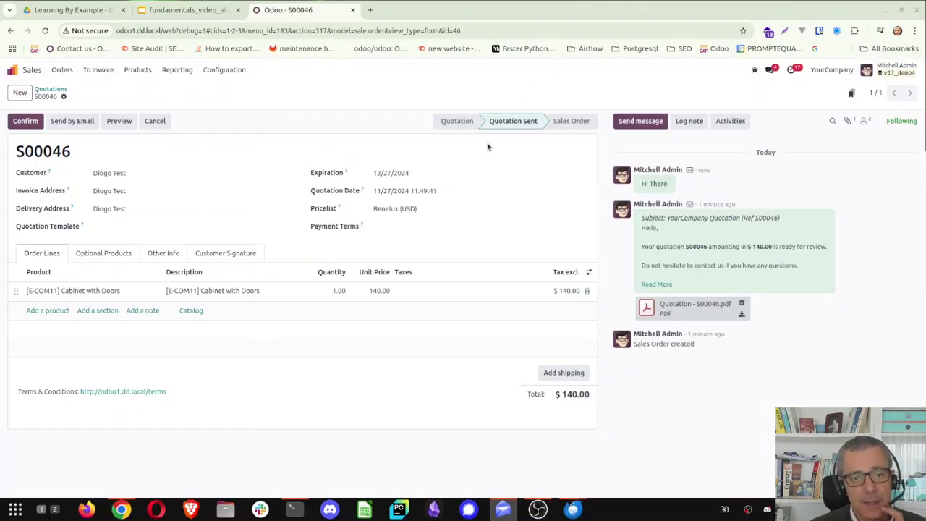
Confirm in Other Info that quotation S00046 belongs to YourCompany.
{"action": "left_click", "coordinate": [838, 70]}
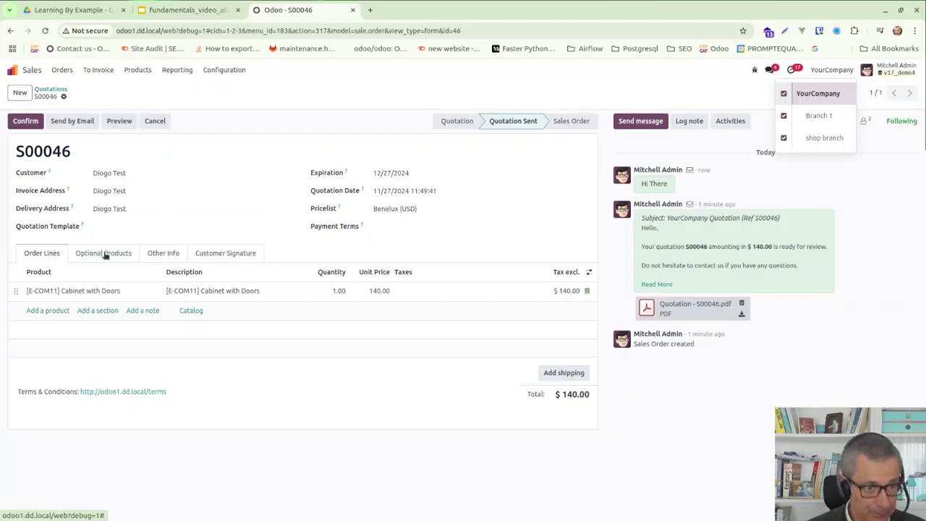
{"action": "left_click", "coordinate": [106, 255]}
{"action": "left_click", "coordinate": [158, 255]}
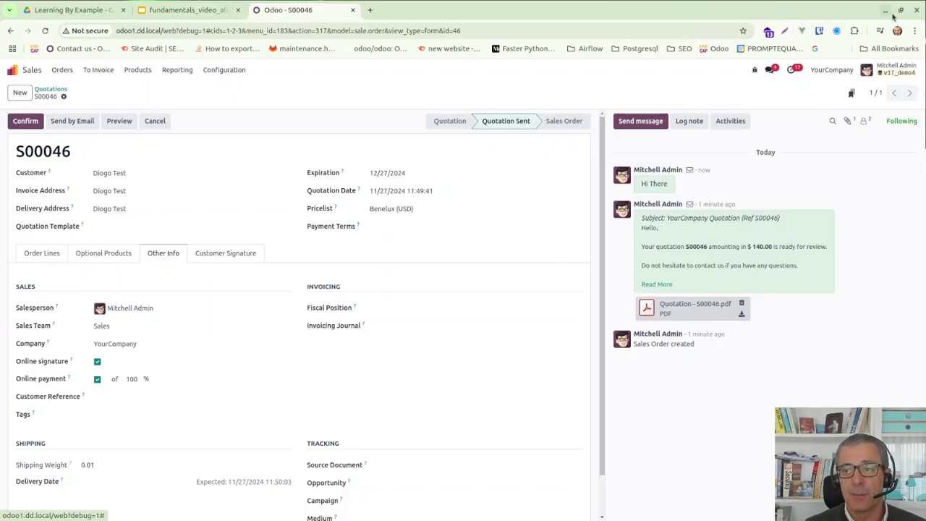
Open shop.dd.local in a private window and browse the Shop catalogue.
{"action": "left_click", "coordinate": [914, 31]}
{"action": "left_click", "coordinate": [782, 81]}
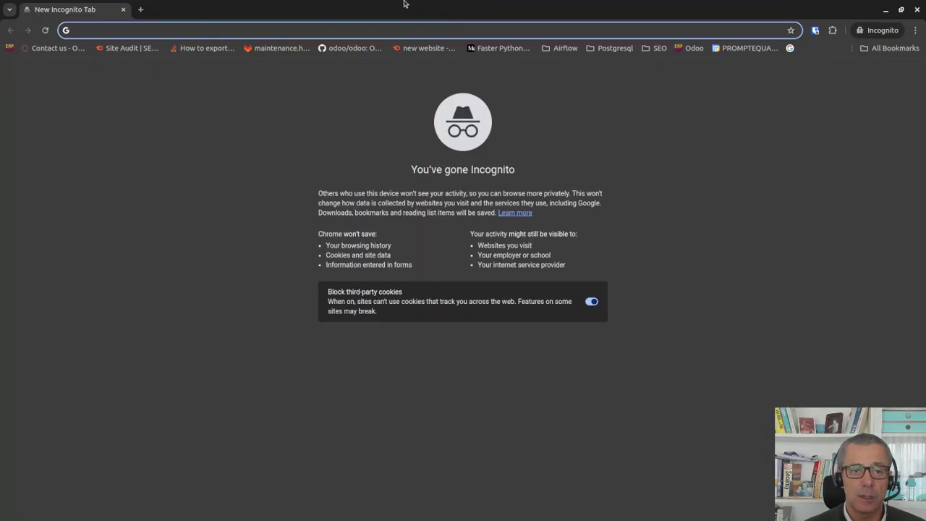
{"action": "type", "text": "sho"}
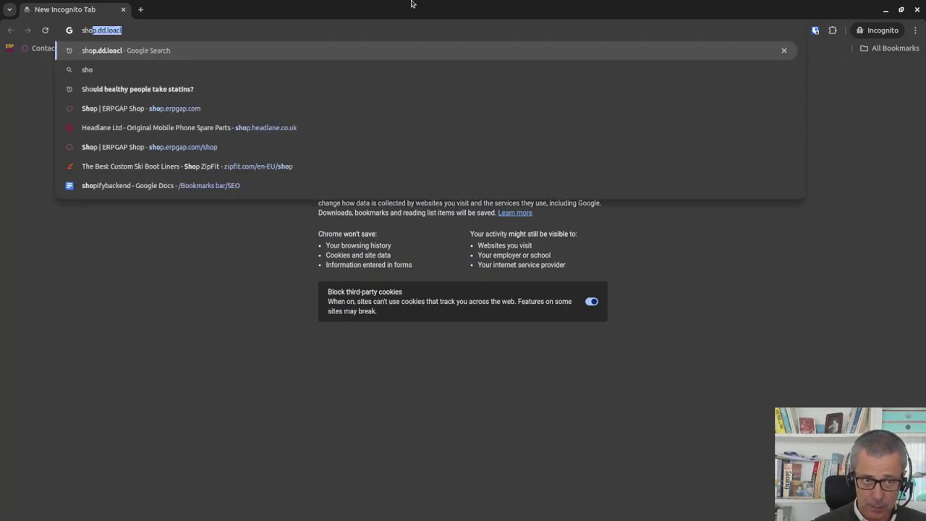
{"action": "type", "text": "p.dd.lo"}
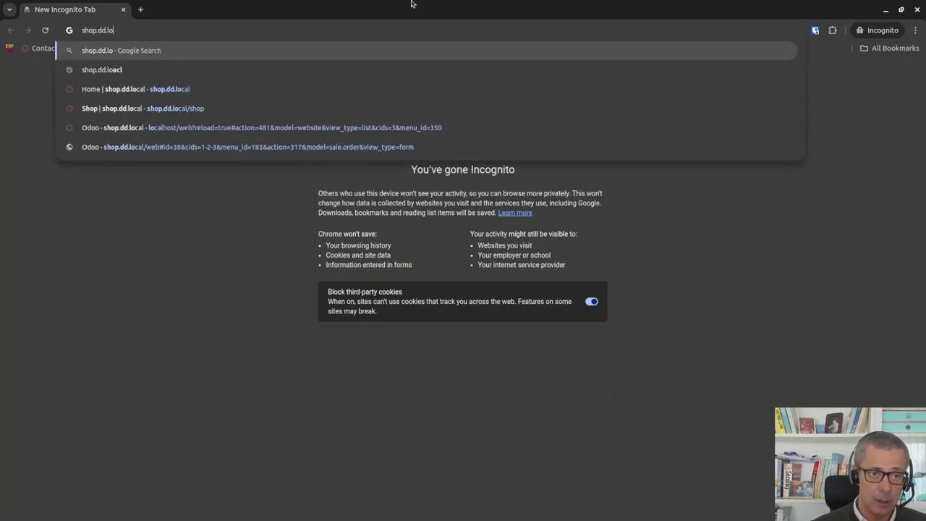
{"action": "type", "text": "cal"}
{"action": "key", "text": "Return"}
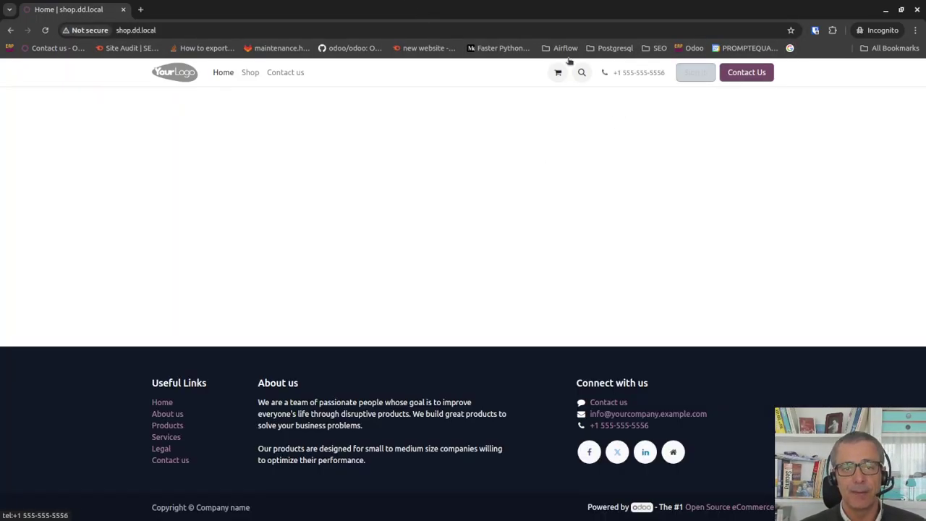
{"action": "left_click", "coordinate": [249, 73]}
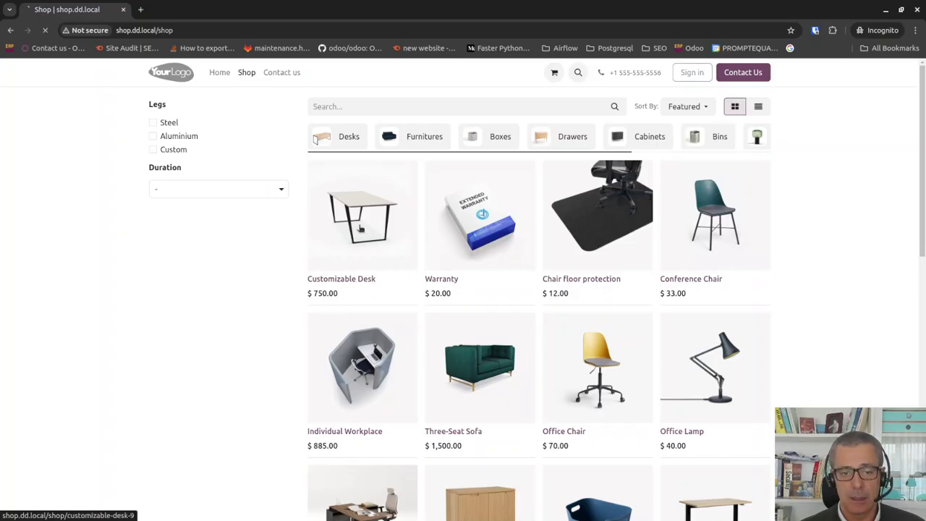
Add the Customizable Desk with a Conference Chair ($783.00) to the cart and proceed to checkout.
{"action": "left_click", "coordinate": [360, 229]}
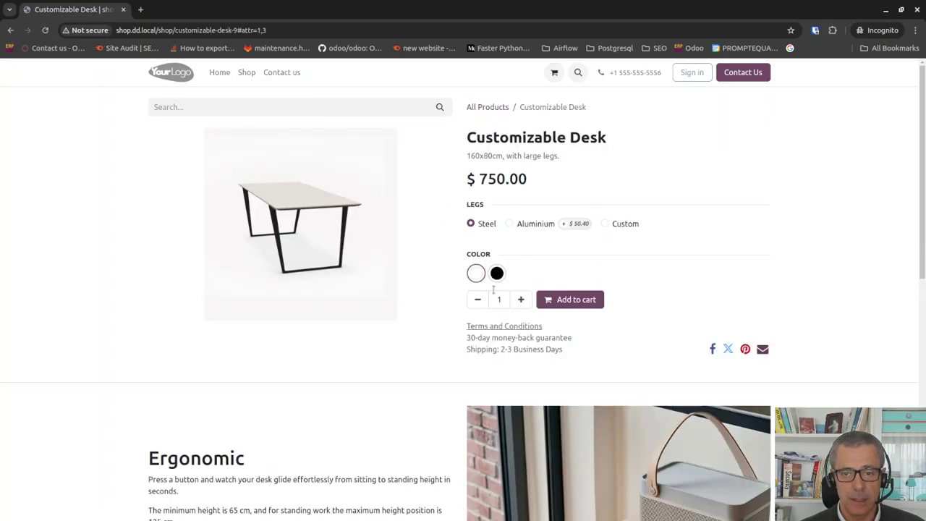
{"action": "left_click", "coordinate": [558, 301]}
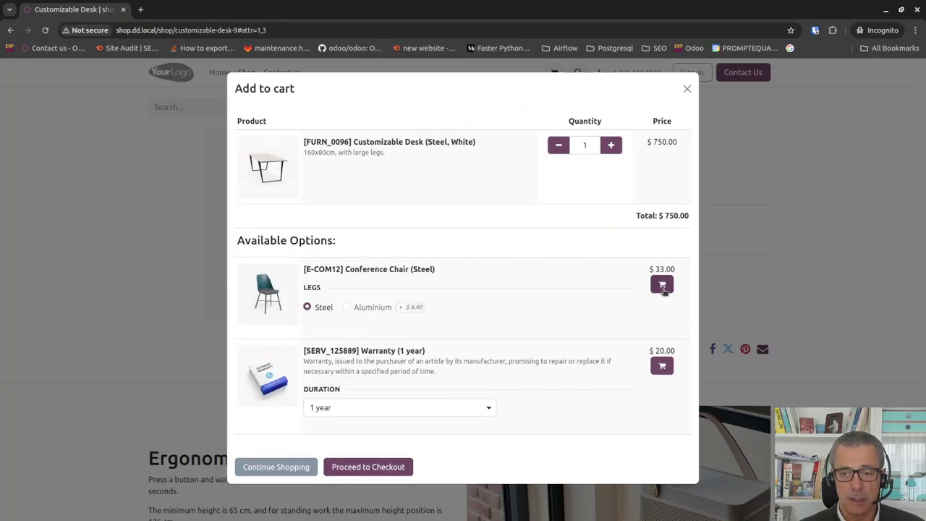
{"action": "left_click", "coordinate": [662, 285]}
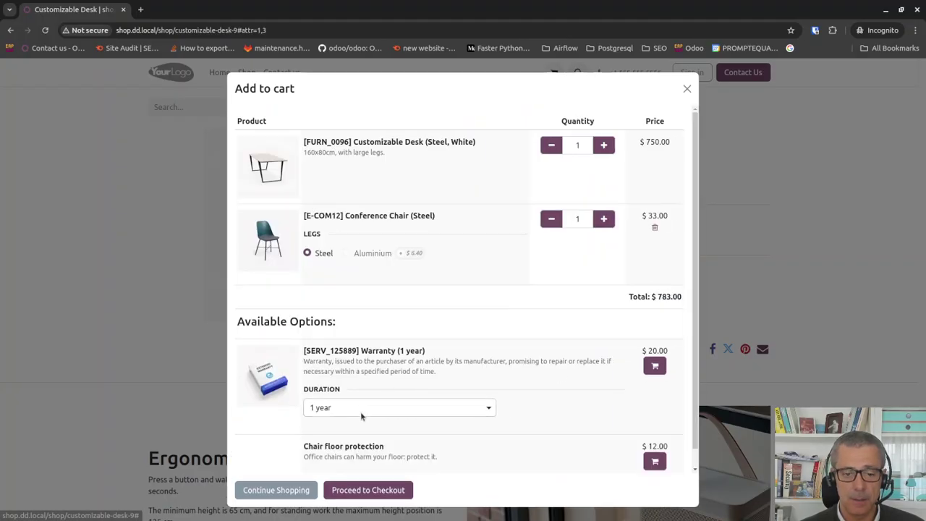
{"action": "left_click", "coordinate": [351, 491]}
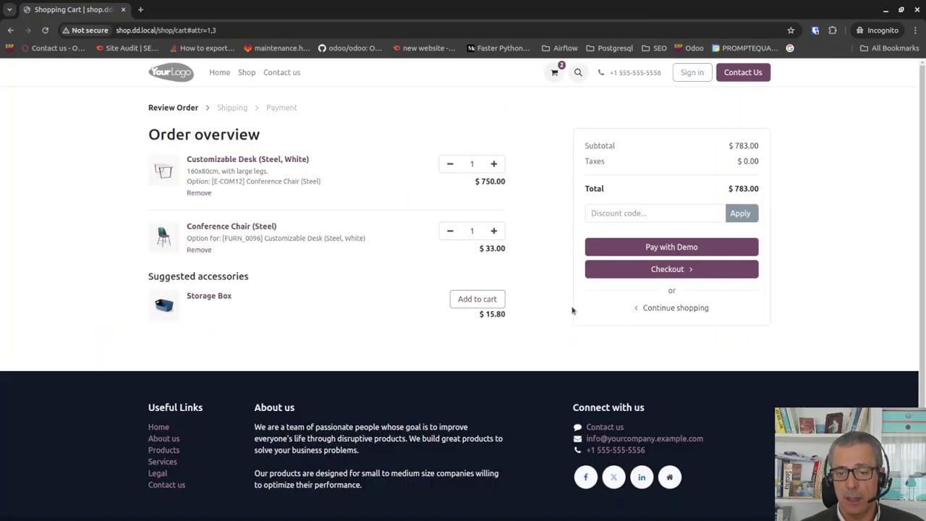
{"action": "left_click", "coordinate": [648, 272]}
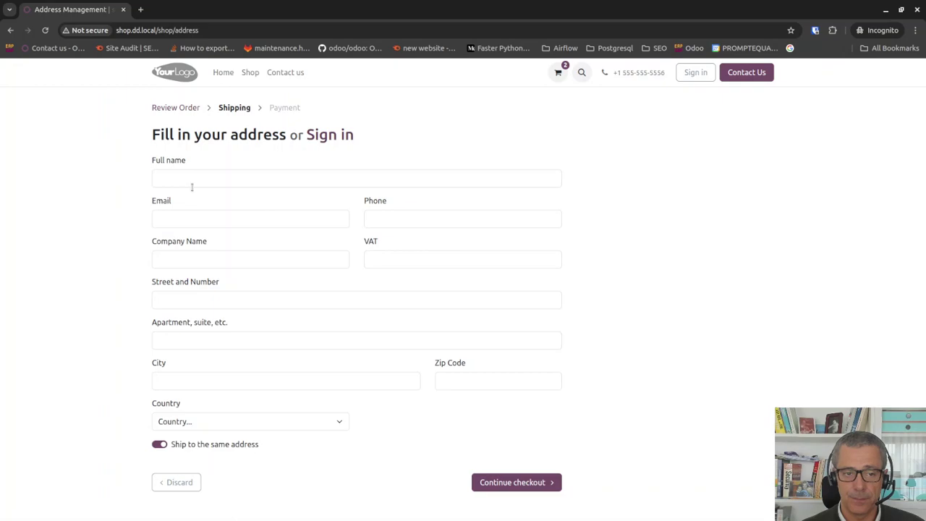
Enter the customer's full name, e-mail and phone number.
{"action": "left_click", "coordinate": [233, 181]}
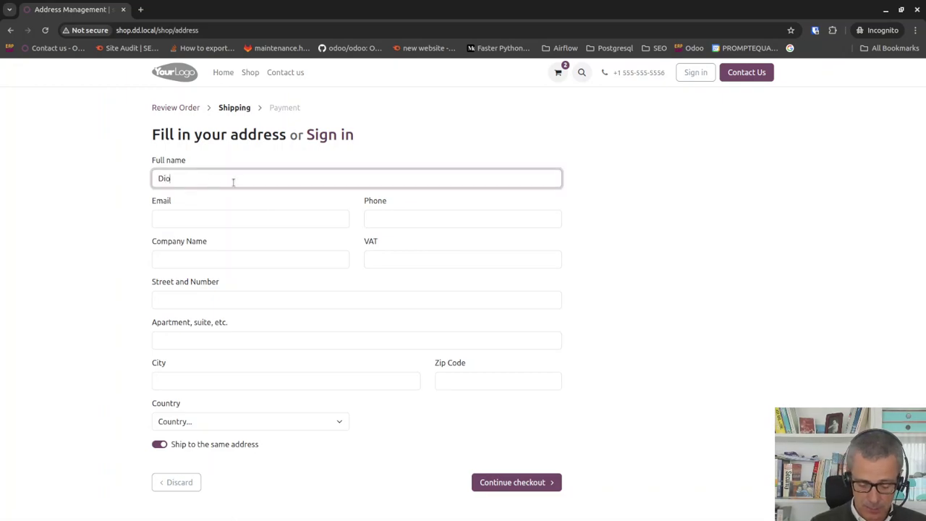
{"action": "key", "text": "Tab"}
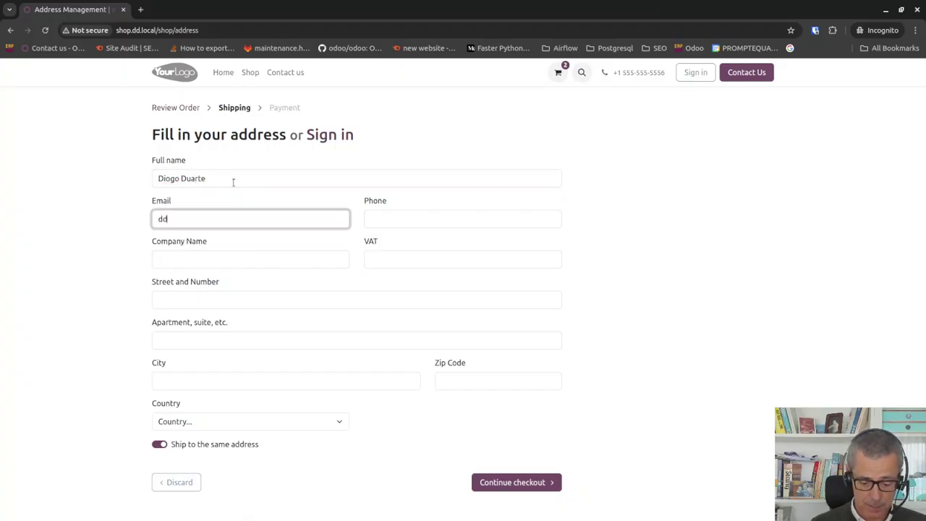
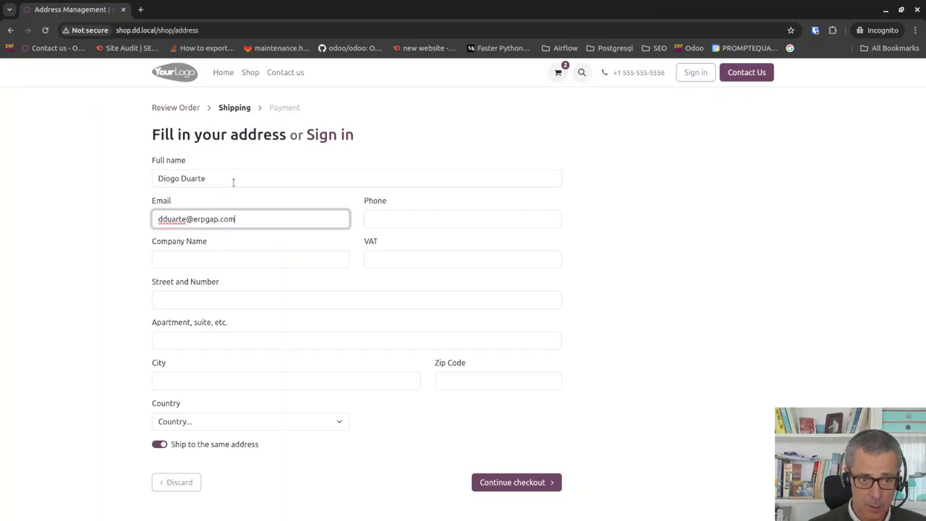
{"action": "key", "text": "Tab"}
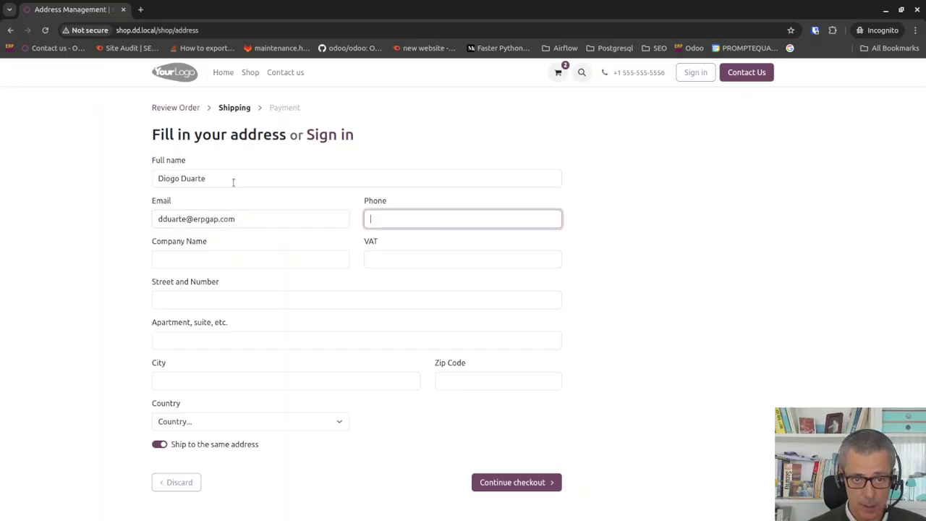
{"action": "type", "text": "9999"}
{"action": "key", "text": "Tab"}
{"action": "key", "text": "Tab"}
{"action": "key", "text": "Tab"}
{"action": "key", "text": "Tab"}
Fill in the address with city New York, zip 0000 and country United States, then continue checkout.
{"action": "left_click", "coordinate": [221, 300]}
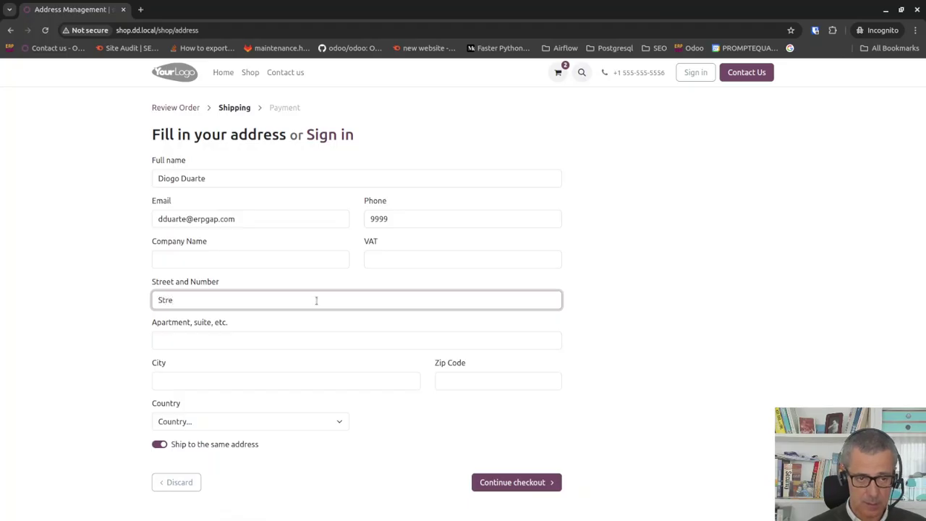
{"action": "key", "text": "Tab"}
{"action": "left_click", "coordinate": [205, 385]}
{"action": "type", "text": "New York"}
{"action": "key", "text": "Tab"}
{"action": "type", "text": "0000"}
{"action": "left_click", "coordinate": [266, 427]}
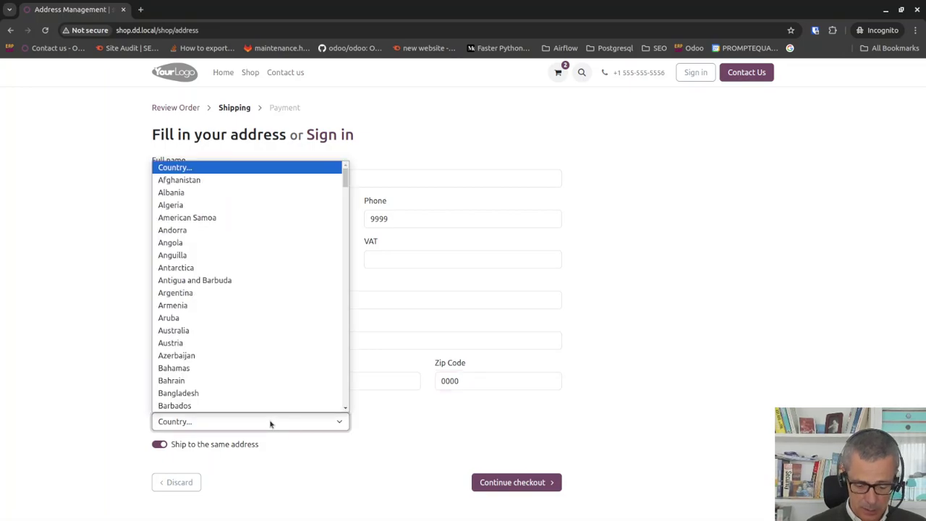
{"action": "key", "text": "u"}
{"action": "key", "text": "Down"}
{"action": "key", "text": "Down"}
{"action": "key", "text": "Down"}
{"action": "key", "text": "Down"}
{"action": "key", "text": "Down"}
{"action": "key", "text": "Down"}
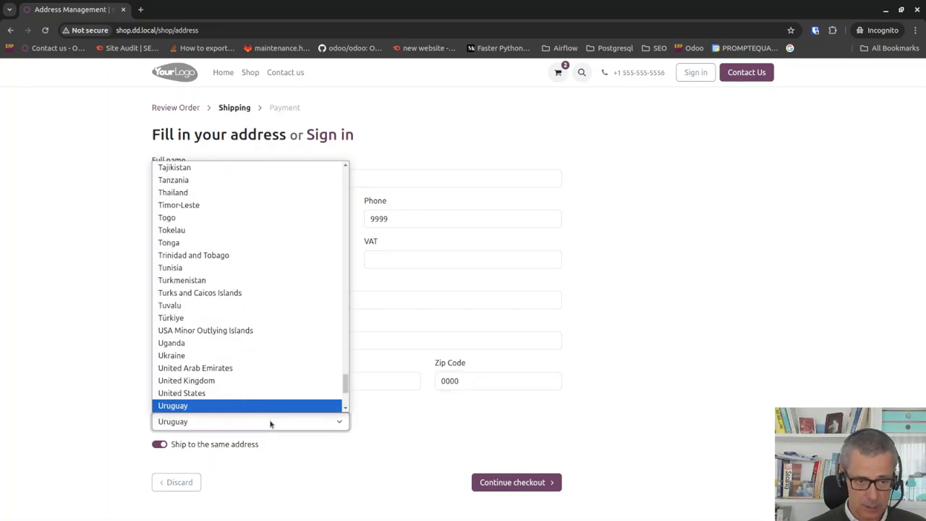
{"action": "key", "text": "Up"}
{"action": "key", "text": "Return"}
{"action": "left_click", "coordinate": [523, 485]}
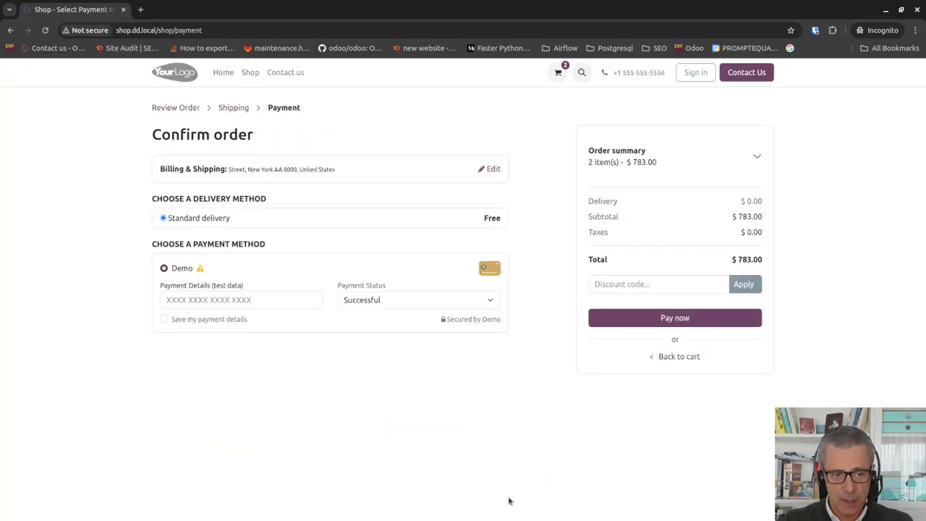
Pay for order S00047 ($783.00) with the Demo method using a test card number.
{"action": "left_click", "coordinate": [181, 305]}
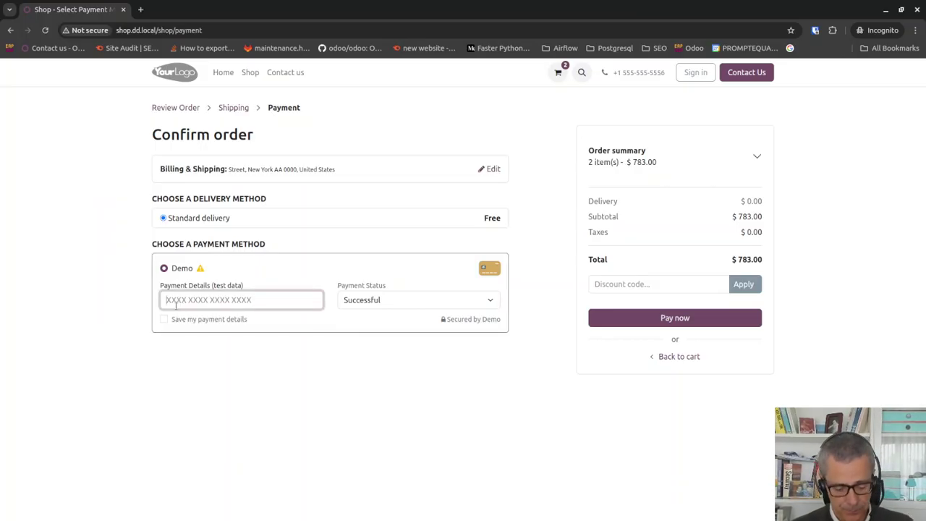
{"action": "type", "text": "5555555"}
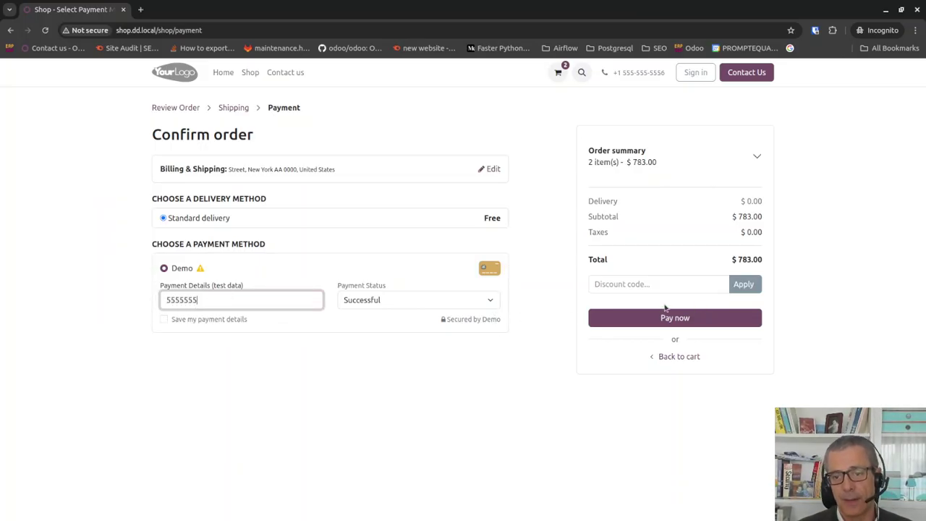
{"action": "left_click", "coordinate": [677, 320]}
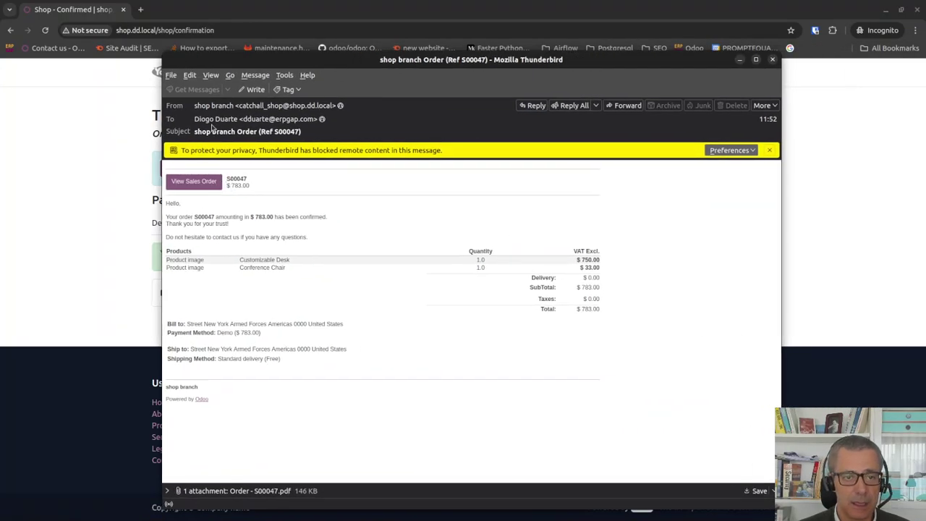
Check that the S00047 email came from the shop branch domain and note its recipient.
{"action": "left_click", "coordinate": [280, 106]}
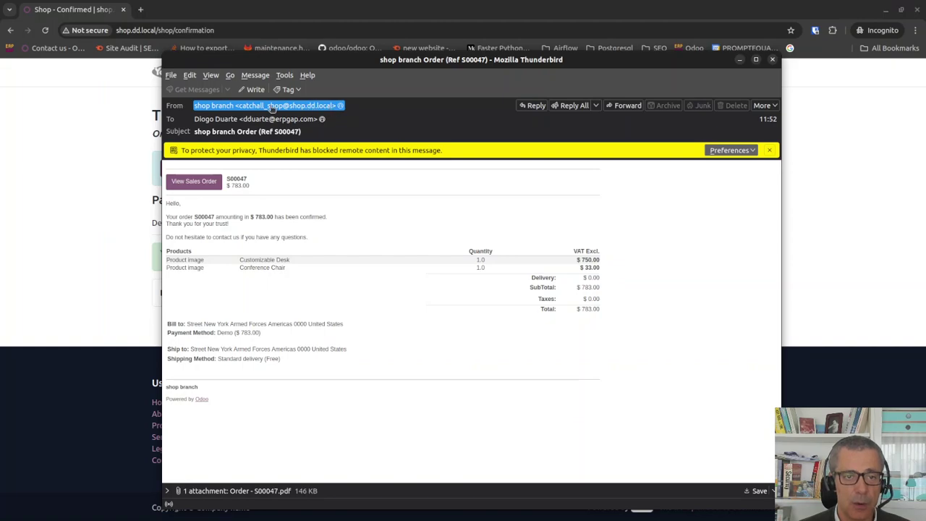
{"action": "left_click", "coordinate": [267, 120]}
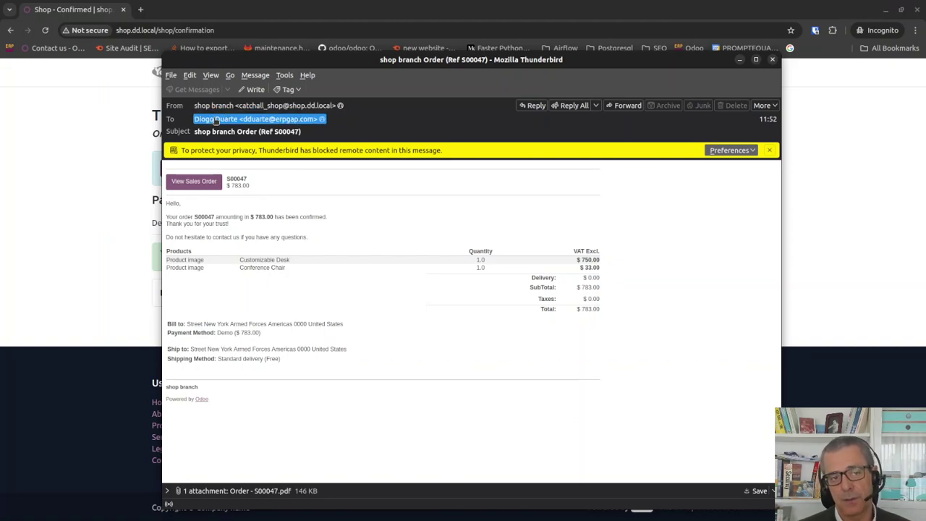
{"action": "left_click", "coordinate": [267, 120]}
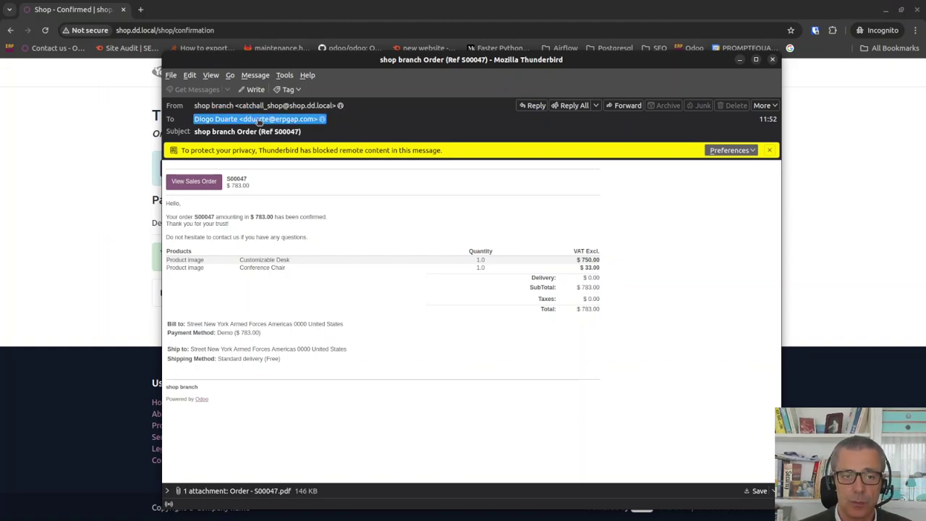
{"action": "left_click", "coordinate": [188, 143]}
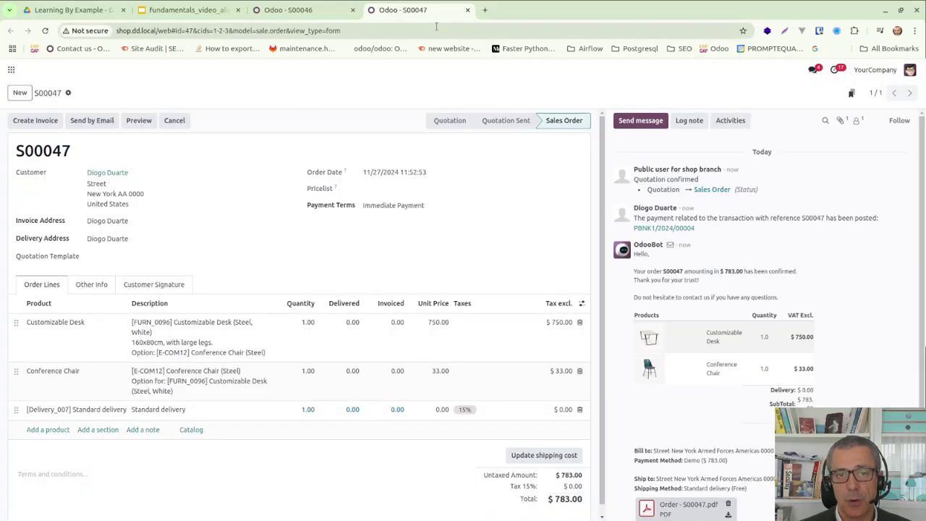
Copy the email's View Sales Order link and return to the incognito shop window.
{"action": "left_click", "coordinate": [468, 10]}
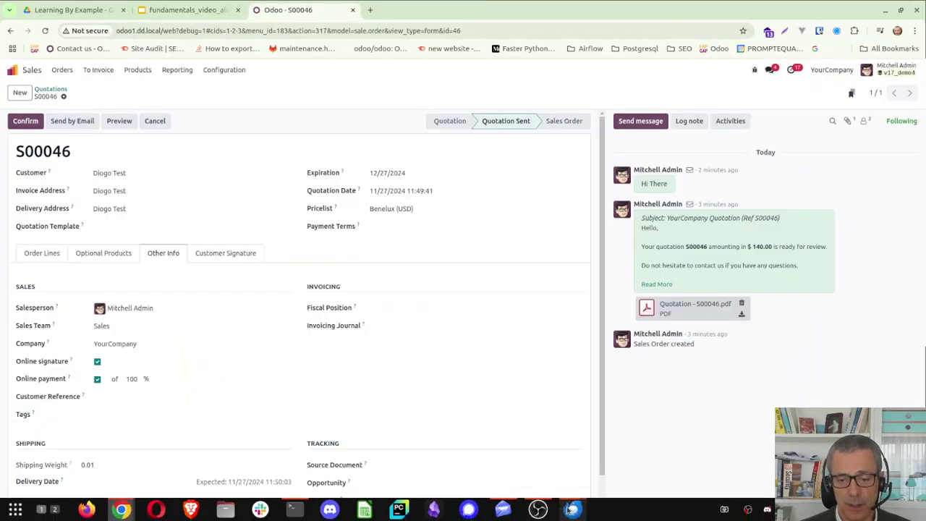
{"action": "mouse_move", "coordinate": [571, 509]}
{"action": "left_click", "coordinate": [760, 434]}
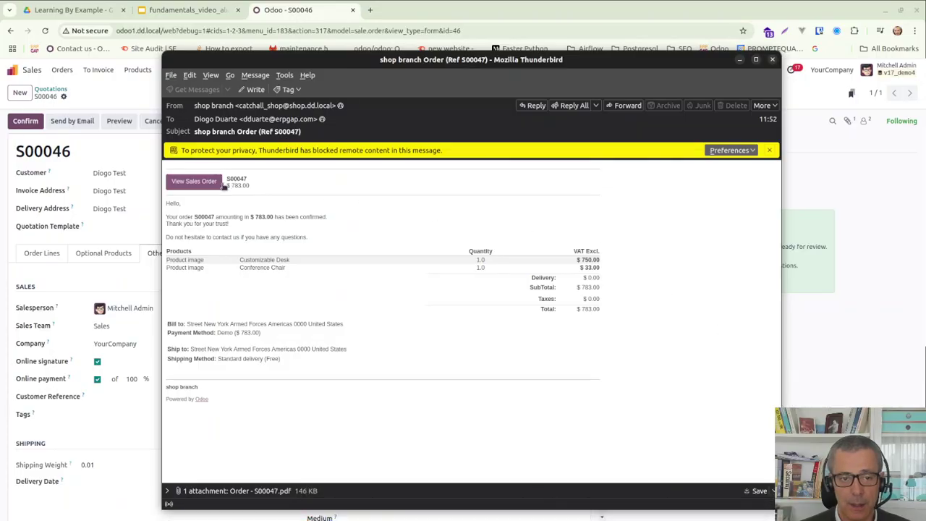
{"action": "right_click", "coordinate": [208, 185]}
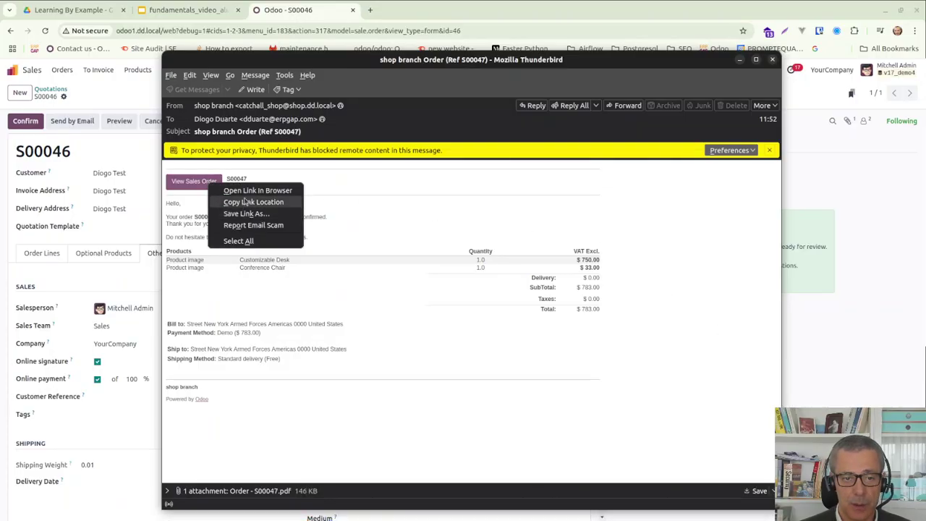
{"action": "left_click", "coordinate": [248, 205]}
{"action": "mouse_move", "coordinate": [333, 514]}
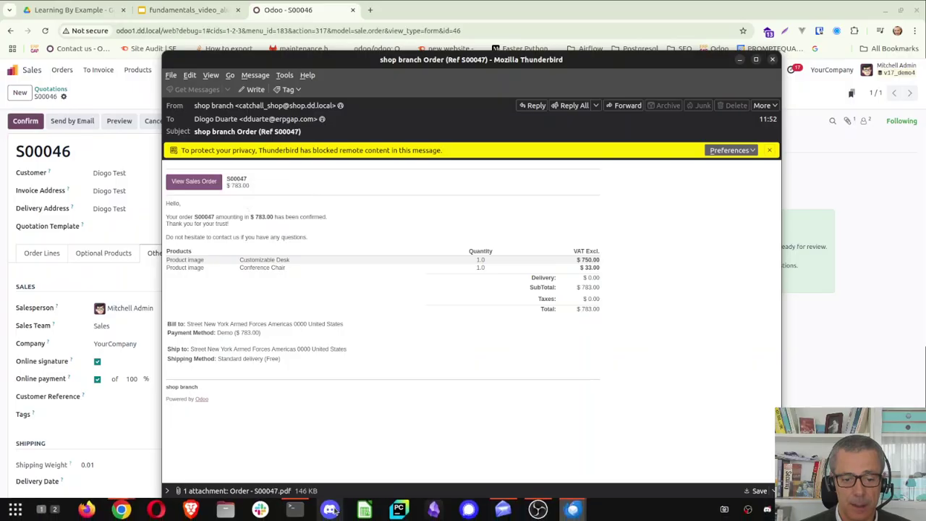
{"action": "left_click", "coordinate": [120, 511]}
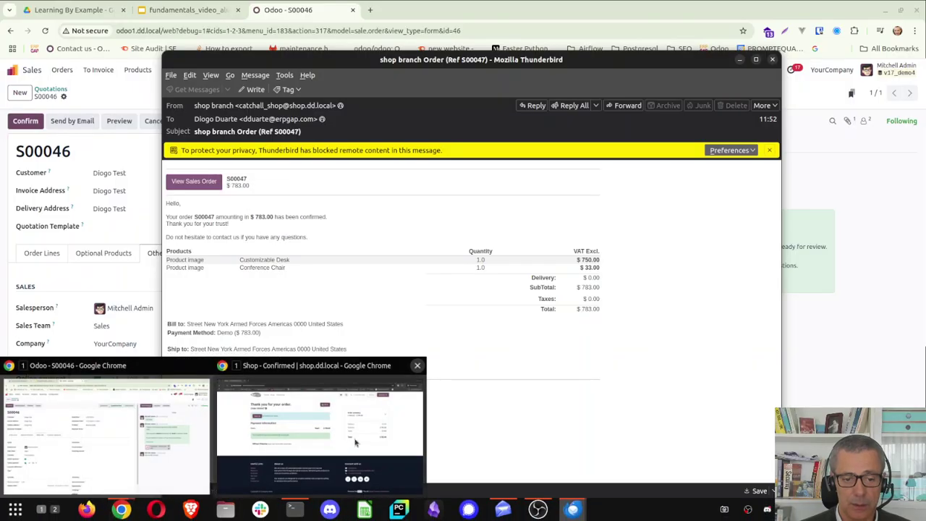
{"action": "left_click", "coordinate": [319, 434]}
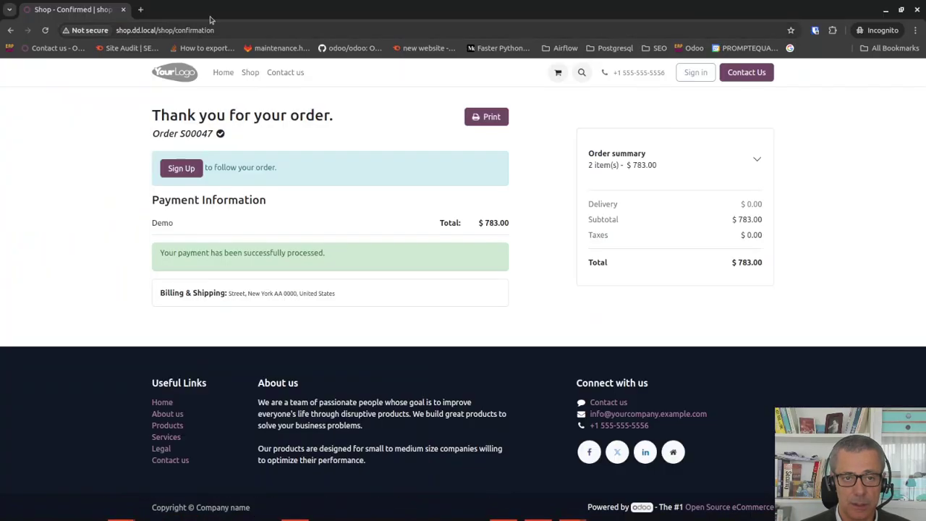
Load the copied S00047 link in a new incognito tab to view the customer's order page.
{"action": "left_click", "coordinate": [140, 9]}
{"action": "key", "text": "ctrl+v"}
{"action": "key", "text": "Return"}
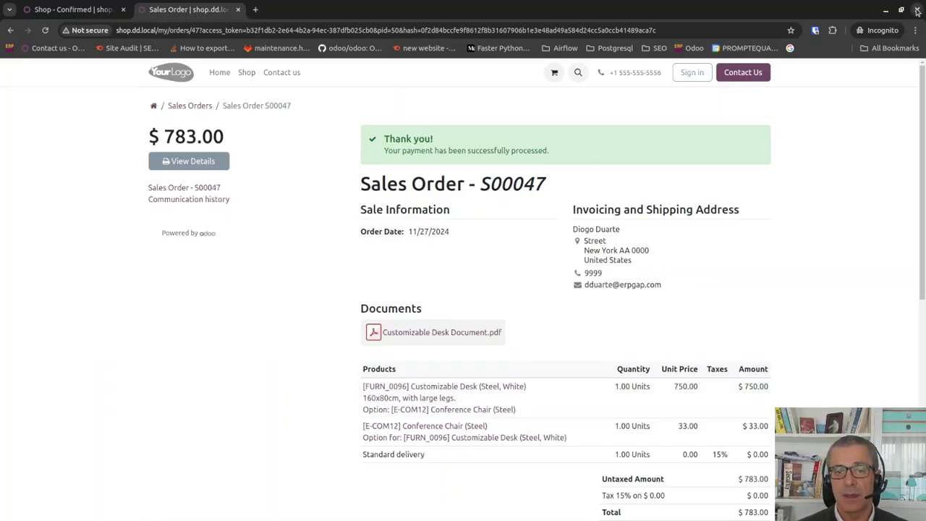
{"action": "key", "text": "alt+Tab"}
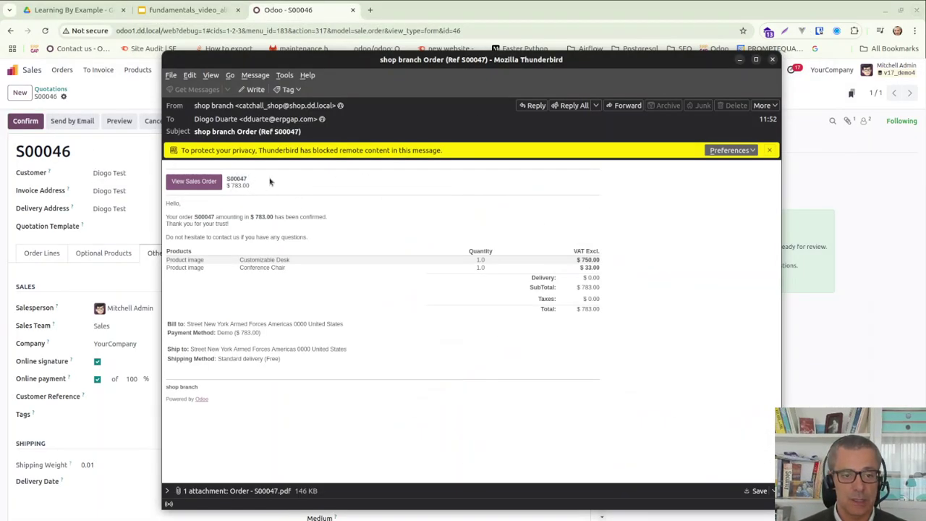
With shop branch included in Sales > Orders, open S00047's Other Info showing company and website shop.dd.local.
{"action": "left_click", "coordinate": [772, 60]}
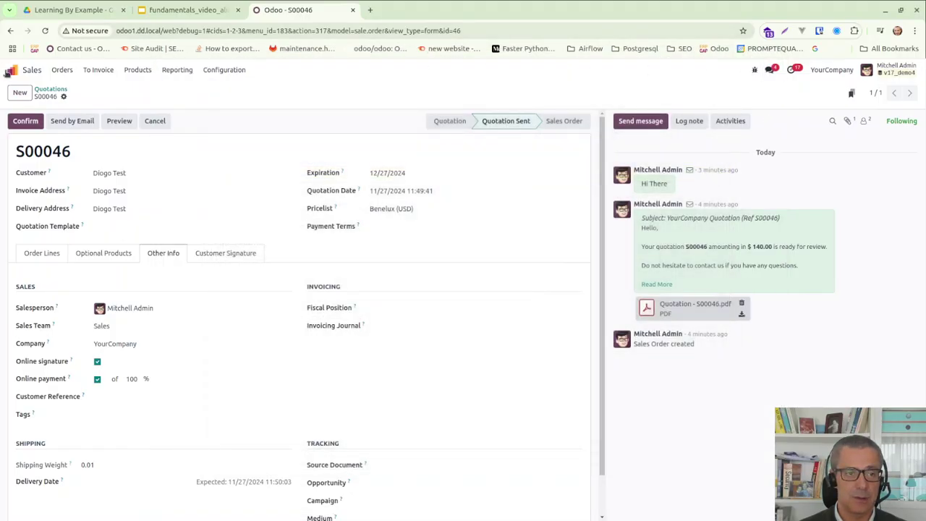
{"action": "left_click", "coordinate": [58, 73]}
{"action": "left_click", "coordinate": [72, 100]}
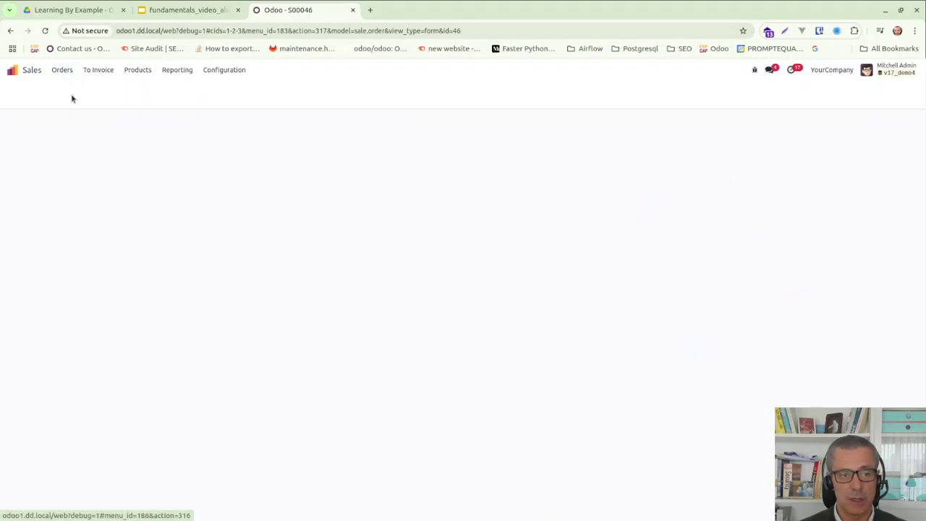
{"action": "left_click", "coordinate": [832, 70]}
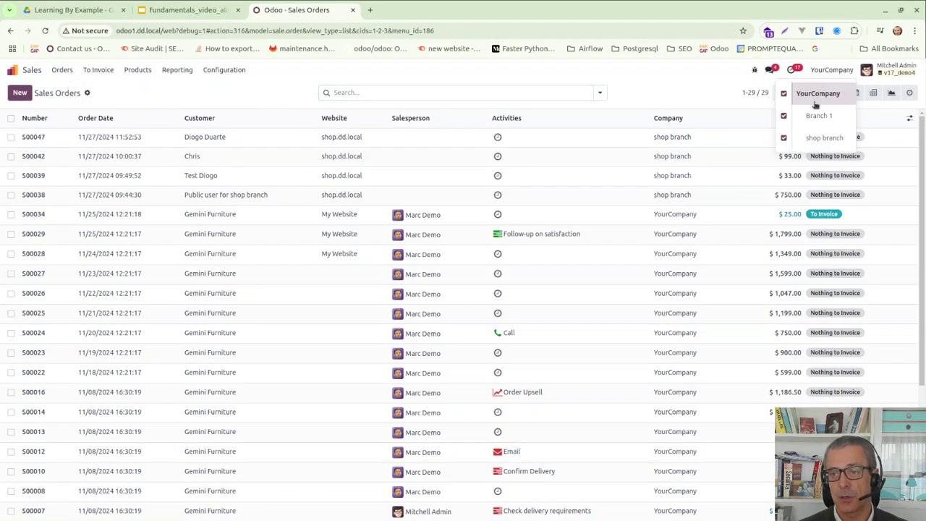
{"action": "left_click", "coordinate": [785, 138]}
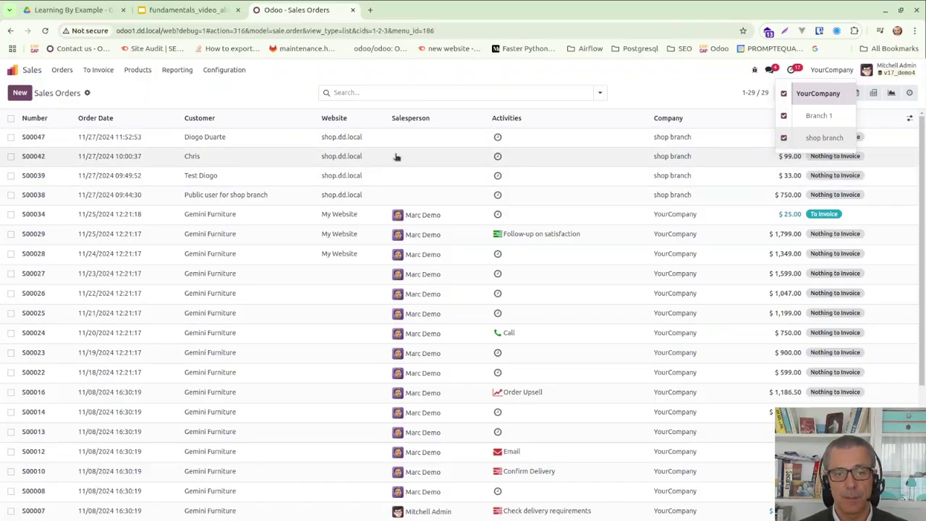
{"action": "left_click", "coordinate": [350, 137]}
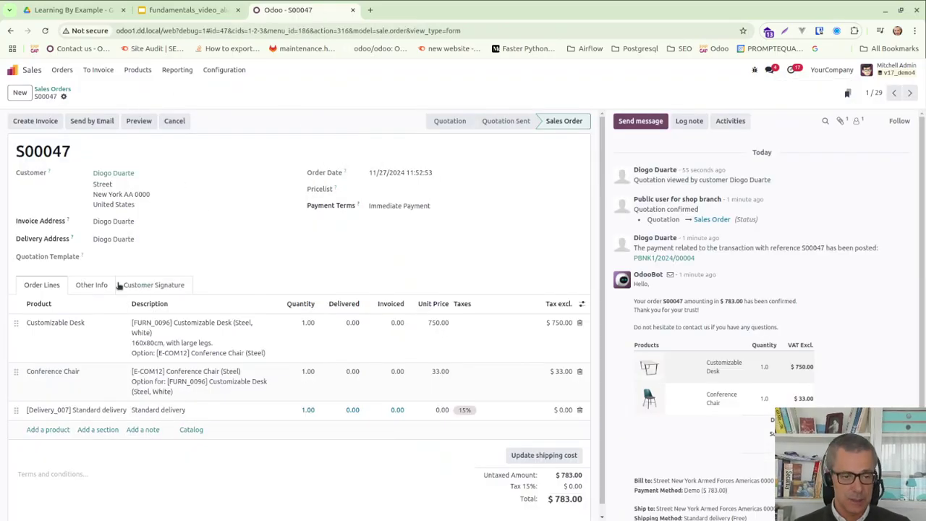
{"action": "left_click", "coordinate": [120, 286]}
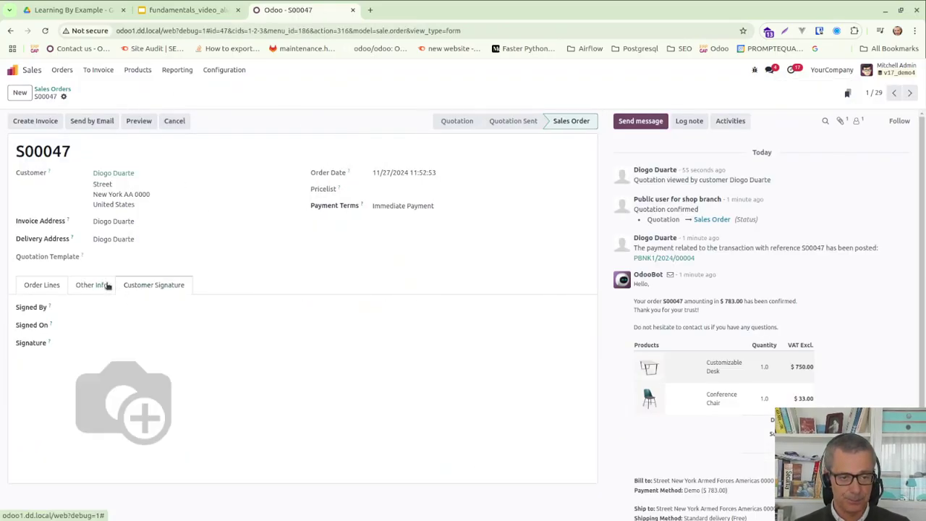
{"action": "left_click", "coordinate": [108, 286]}
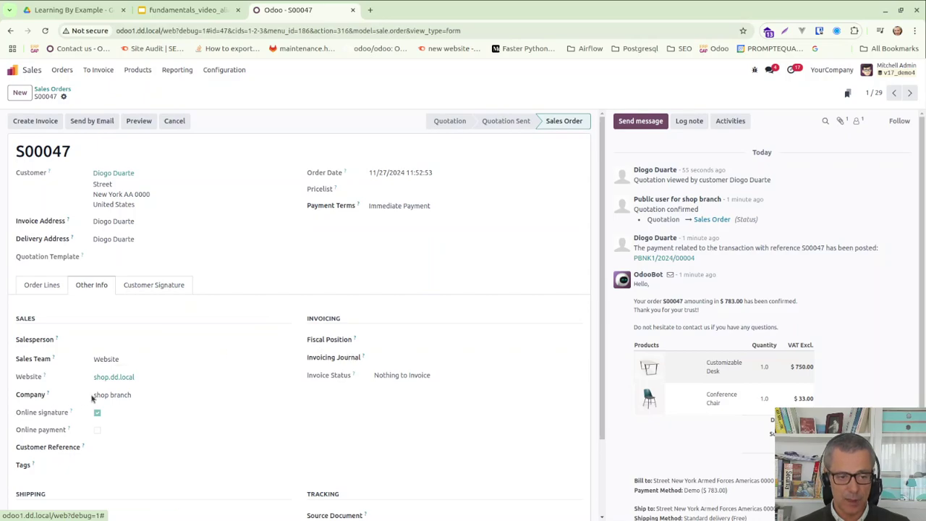